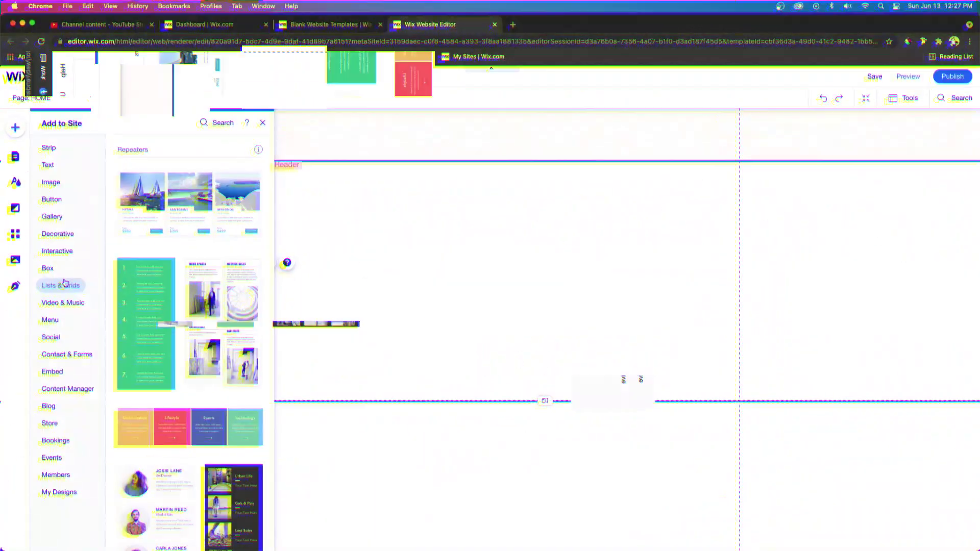
Drag the six-card image repeater (Shades of Gray to Color Me Pink) from Lists & Grids onto the page
{"action": "scroll", "coordinate": [163, 353], "scroll_direction": "down", "scroll_amount": 3}
{"action": "scroll", "coordinate": [163, 354], "scroll_direction": "down", "scroll_amount": 2}
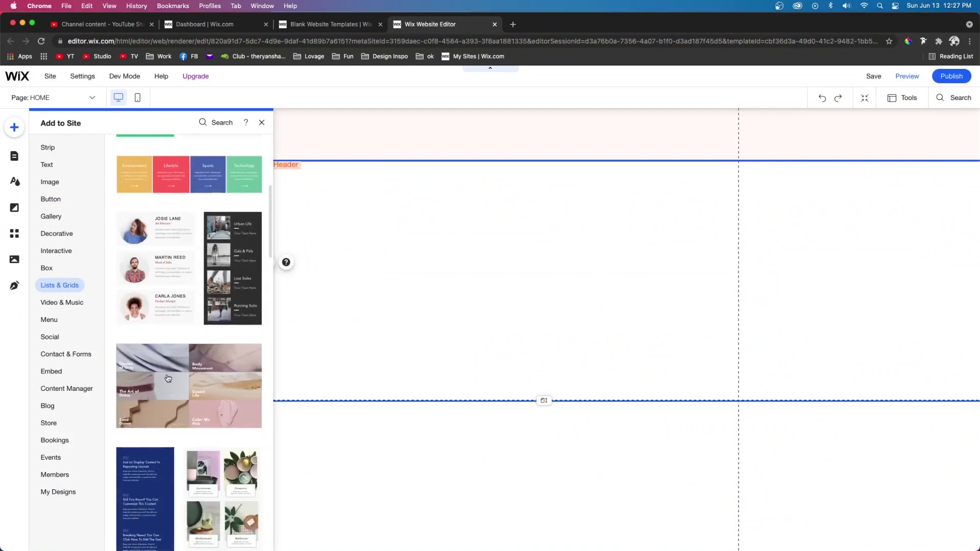
{"action": "left_click", "coordinate": [14, 127]}
{"action": "left_click", "coordinate": [14, 127]}
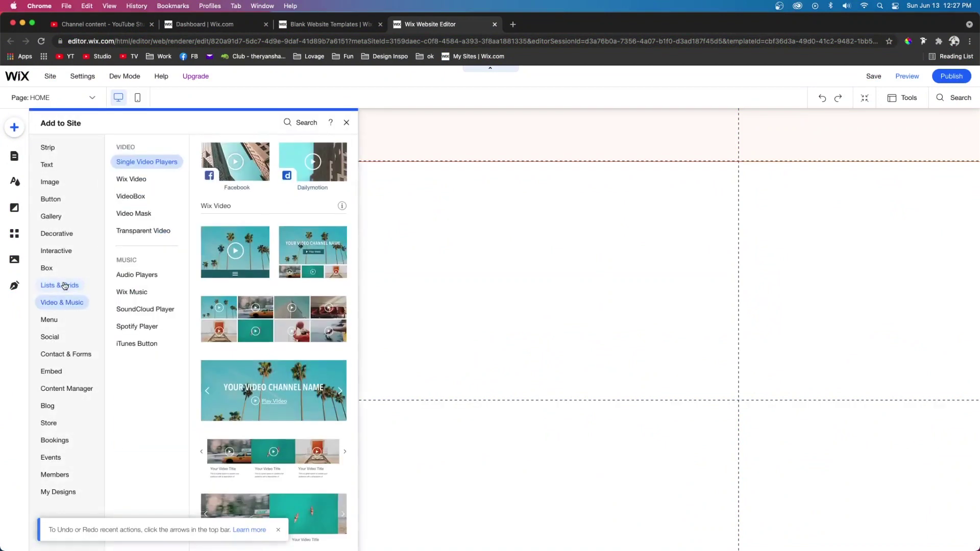
{"action": "left_click", "coordinate": [62, 285]}
{"action": "scroll", "coordinate": [181, 170], "scroll_direction": "down", "scroll_amount": 2}
{"action": "scroll", "coordinate": [176, 328], "scroll_direction": "down", "scroll_amount": 5}
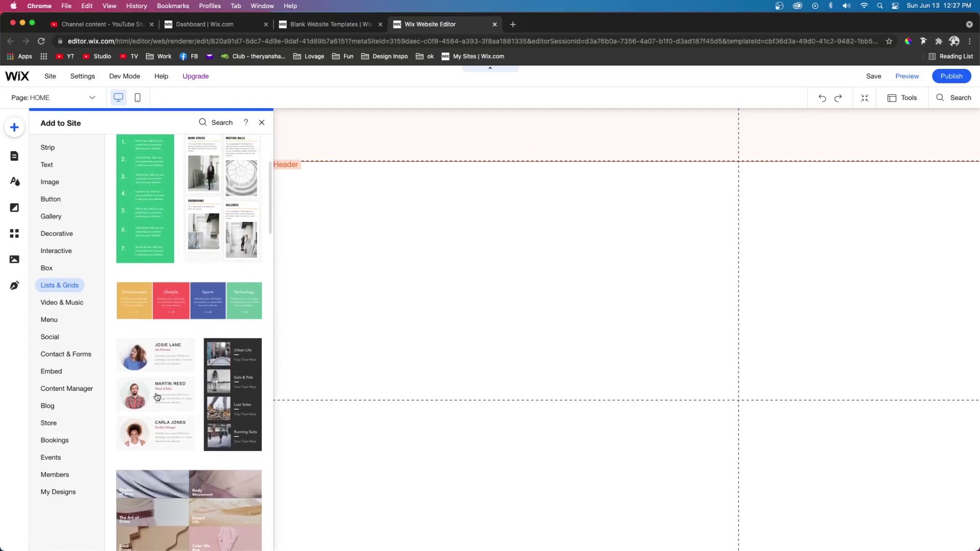
{"action": "left_click_drag", "start_coordinate": [176, 327], "coordinate": [552, 319]}
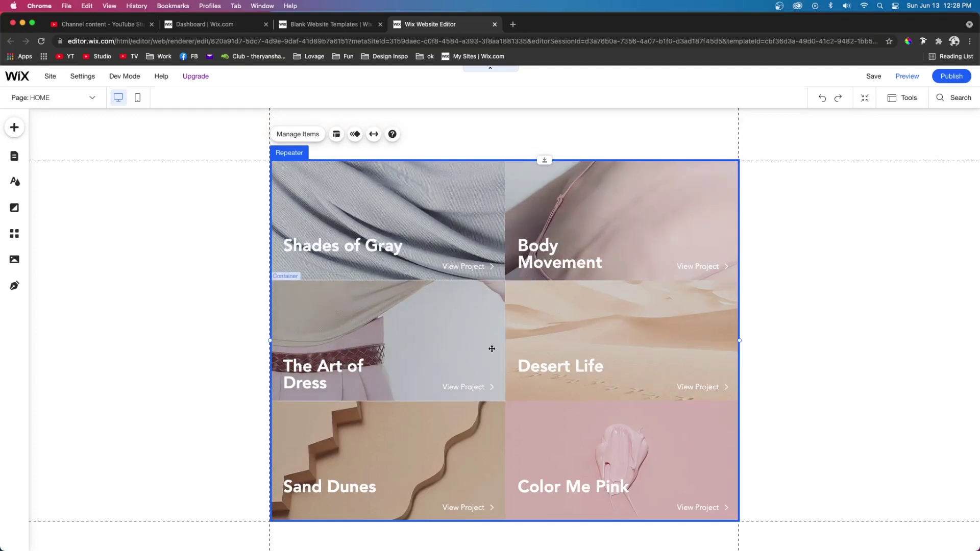
Shift the Shades of Gray card titles up and right, then add a triangle shape and delete it
{"action": "left_click", "coordinate": [316, 247]}
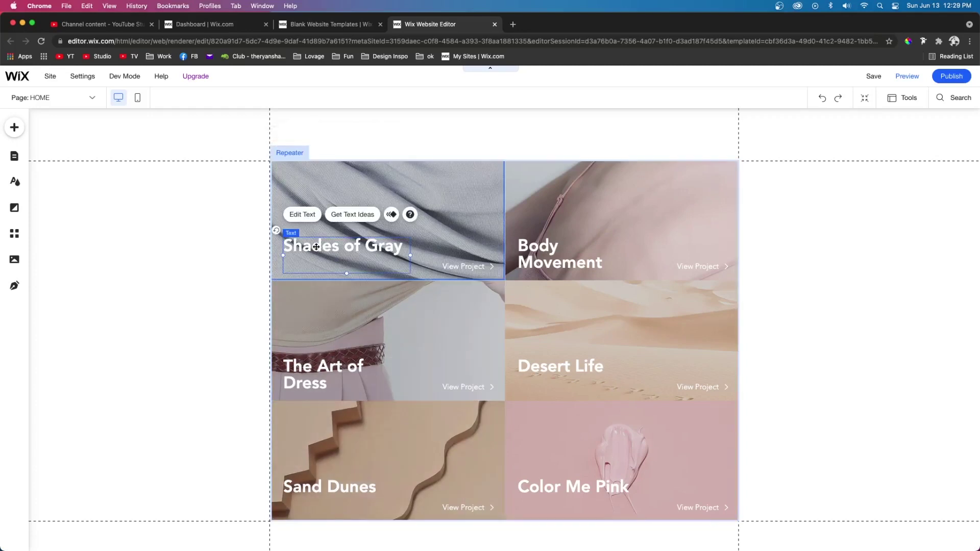
{"action": "left_click_drag", "start_coordinate": [316, 246], "coordinate": [367, 211]}
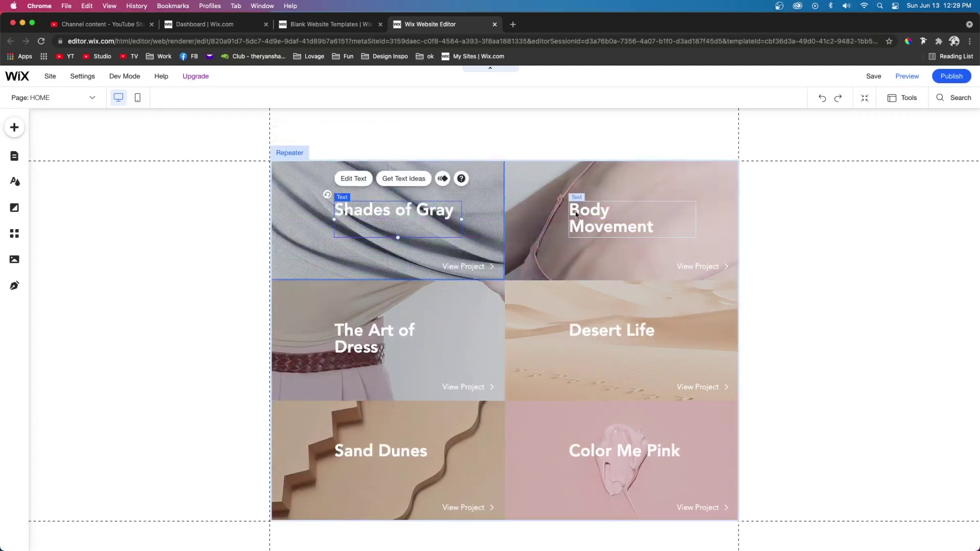
{"action": "left_click", "coordinate": [12, 131]}
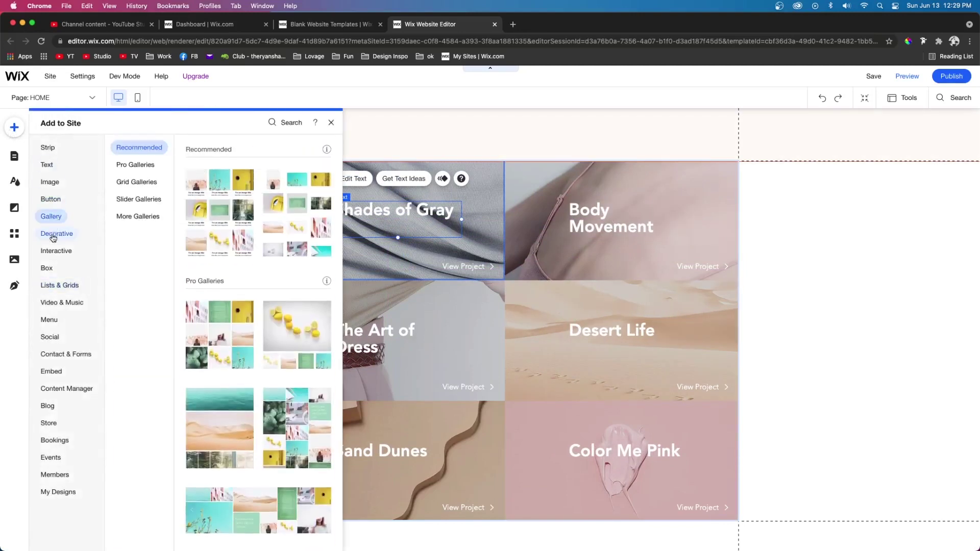
{"action": "mouse_move", "coordinate": [54, 235]}
{"action": "left_click_drag", "start_coordinate": [255, 309], "coordinate": [565, 247]}
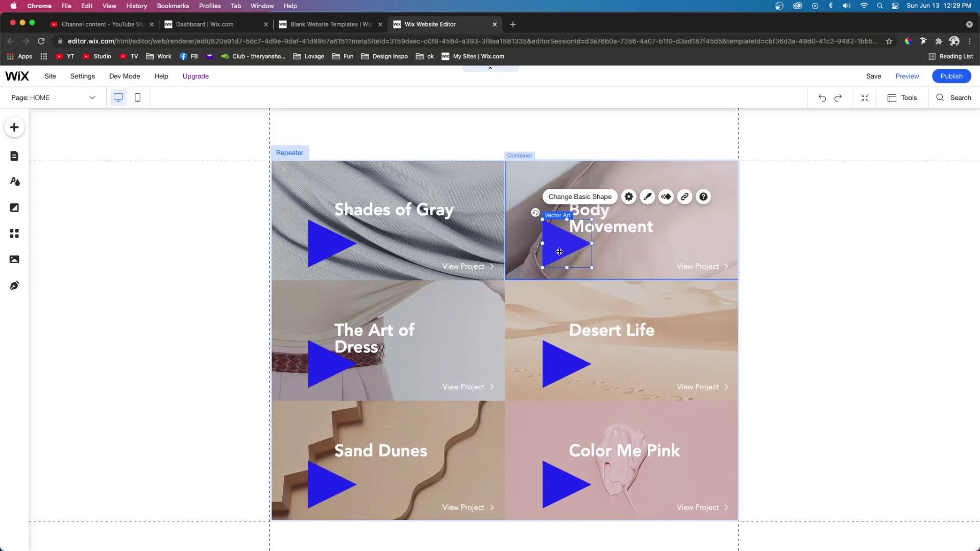
{"action": "key", "text": "Delete"}
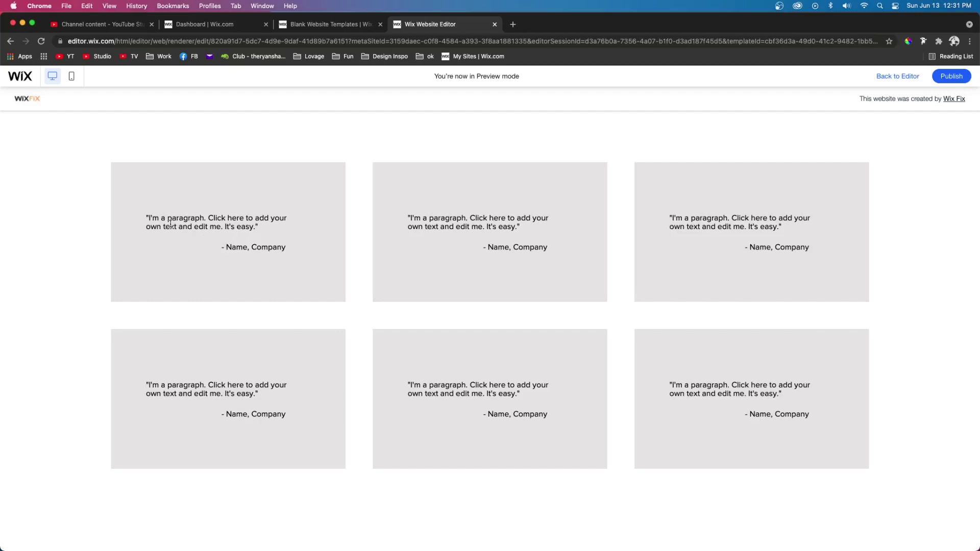
Select the first testimonial's text in preview, then return to the editor
{"action": "left_click_drag", "start_coordinate": [146, 215], "coordinate": [300, 248]}
{"action": "left_click", "coordinate": [207, 218]}
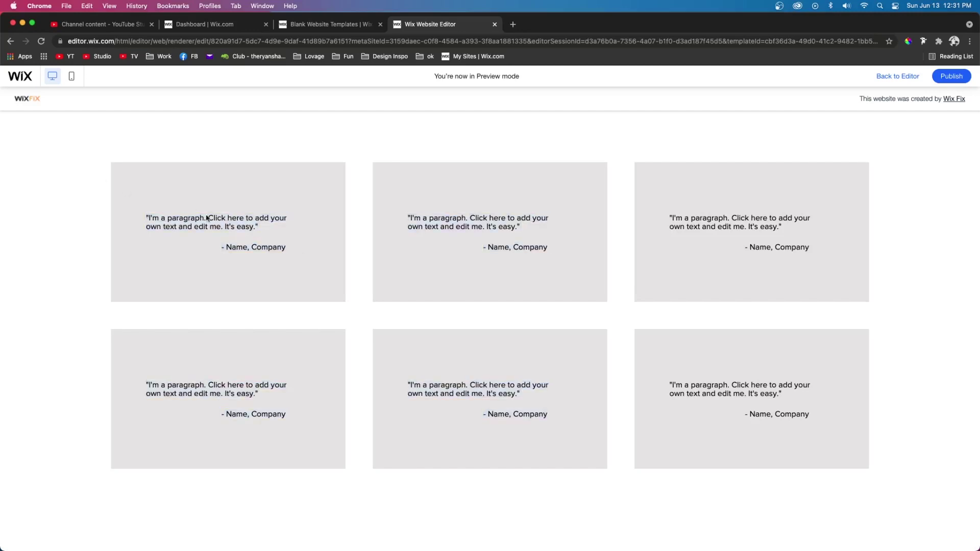
{"action": "triple_click", "coordinate": [290, 250]}
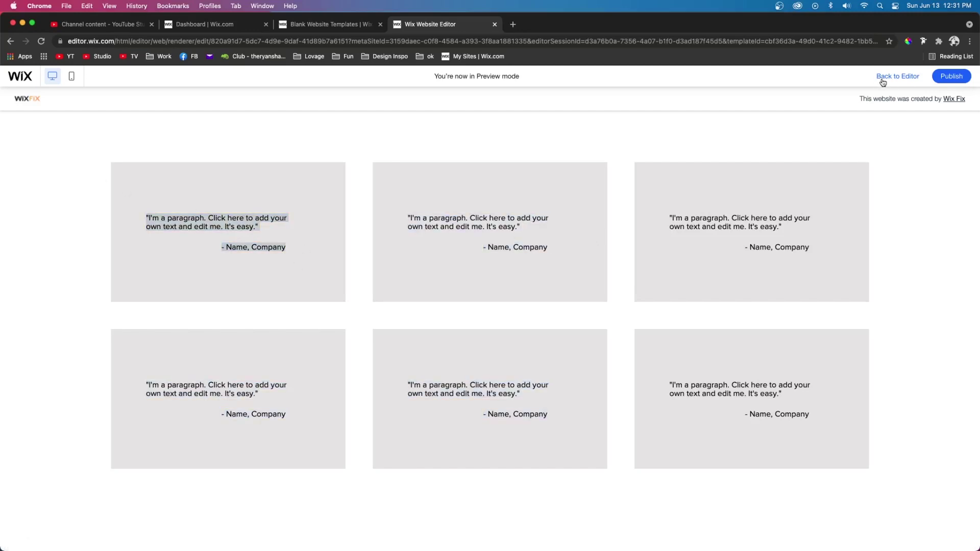
{"action": "left_click", "coordinate": [897, 76]}
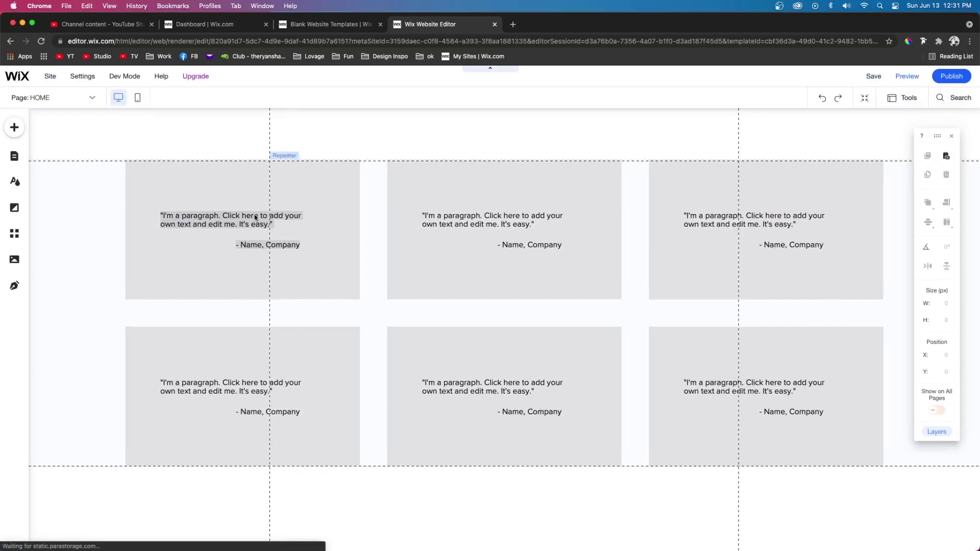
Move and narrow the second card's quote group, undo the resize, and type test text into the paragraph
{"action": "left_click", "coordinate": [418, 223]}
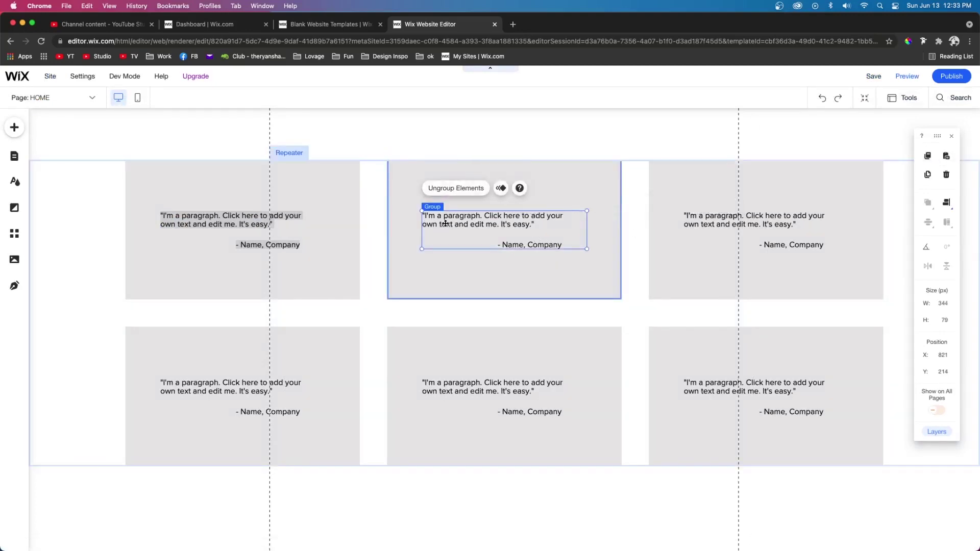
{"action": "mouse_move", "coordinate": [448, 223]}
{"action": "left_mouse_down"}
{"action": "mouse_move", "coordinate": [424, 204]}
{"action": "mouse_move", "coordinate": [440, 212]}
{"action": "left_mouse_up"}
{"action": "left_click_drag", "start_coordinate": [578, 201], "coordinate": [532, 208]}
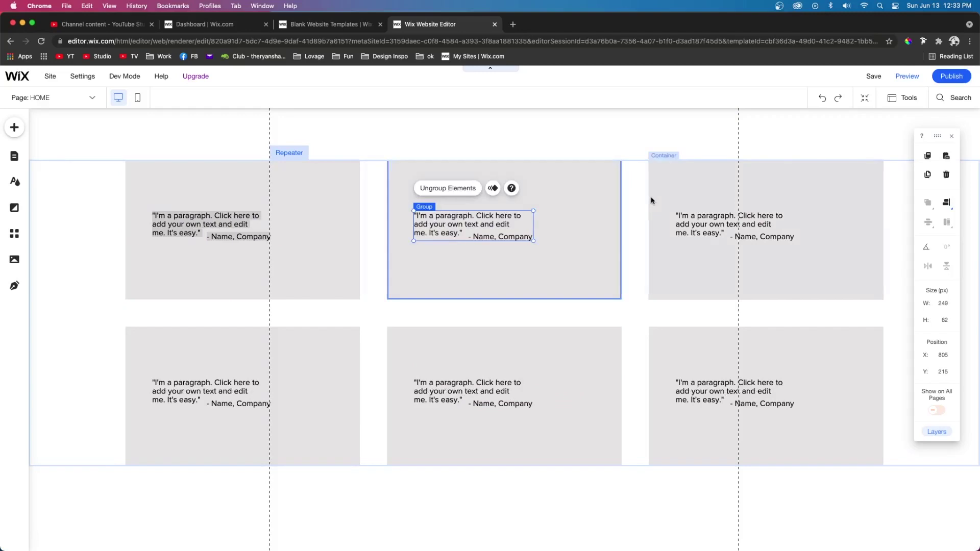
{"action": "left_click", "coordinate": [821, 97]}
{"action": "double_click", "coordinate": [476, 215]}
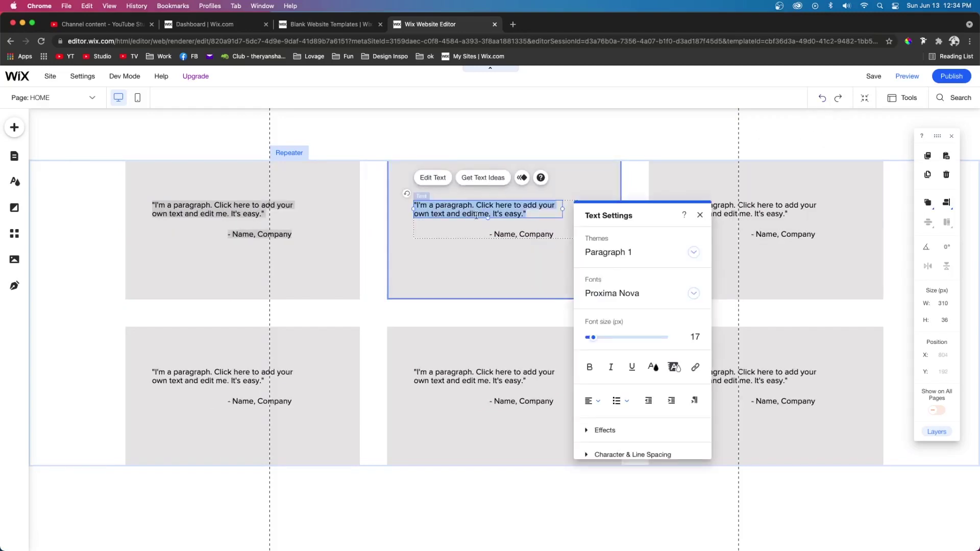
{"action": "type", "text": "asdfsdjflksdjflksjdlfkjsd"}
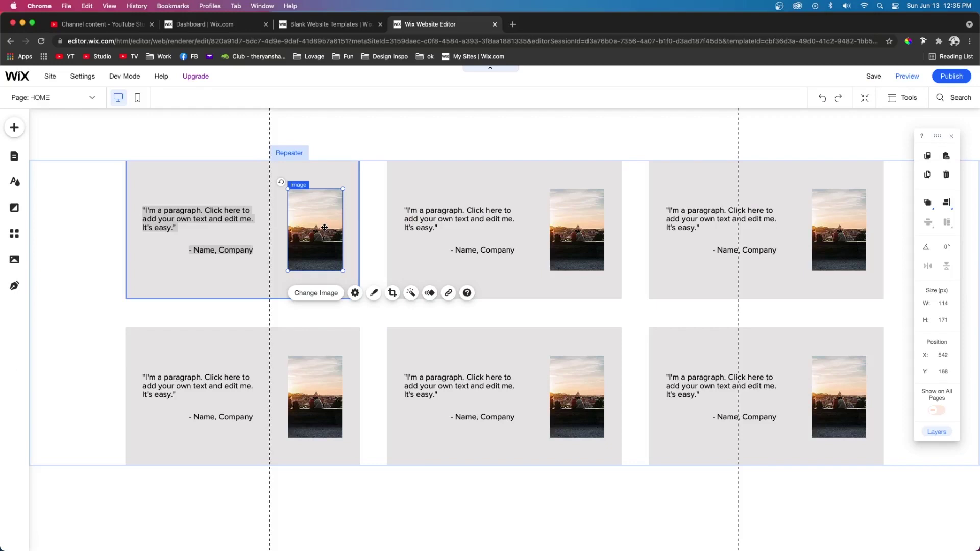
Swap the top-middle card's photo for the astronaut image from Unsplash
{"action": "left_click", "coordinate": [565, 234]}
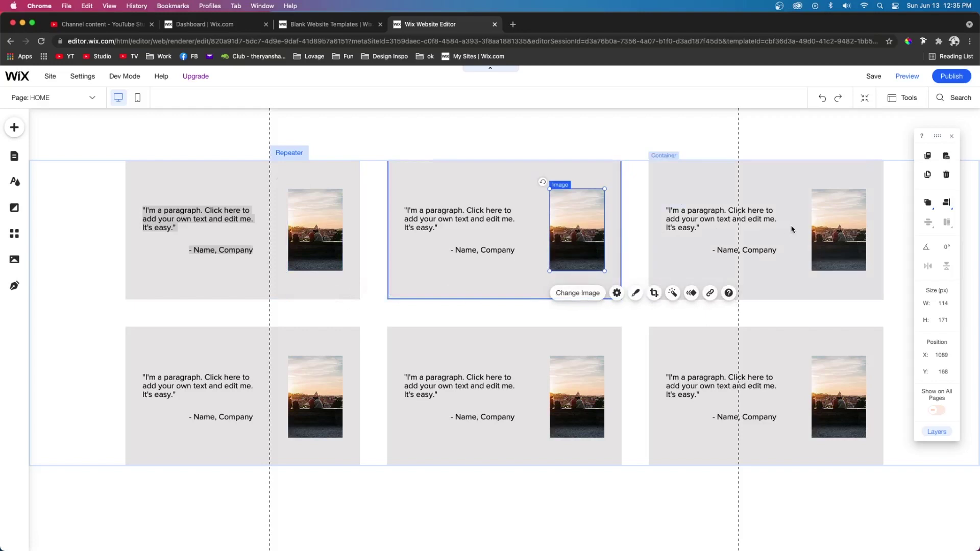
{"action": "left_click", "coordinate": [839, 240]}
{"action": "left_click", "coordinate": [838, 403]}
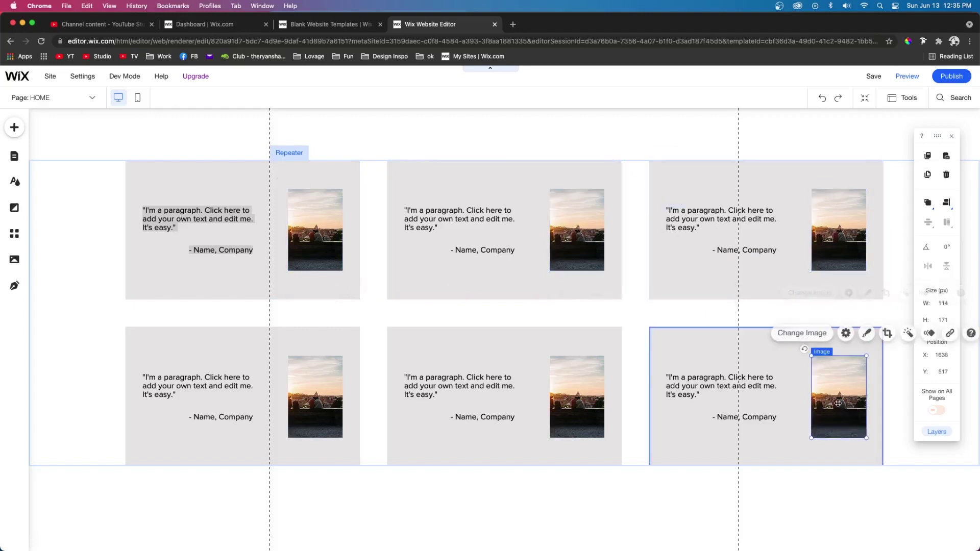
{"action": "left_click", "coordinate": [585, 239]}
{"action": "left_click", "coordinate": [578, 293]}
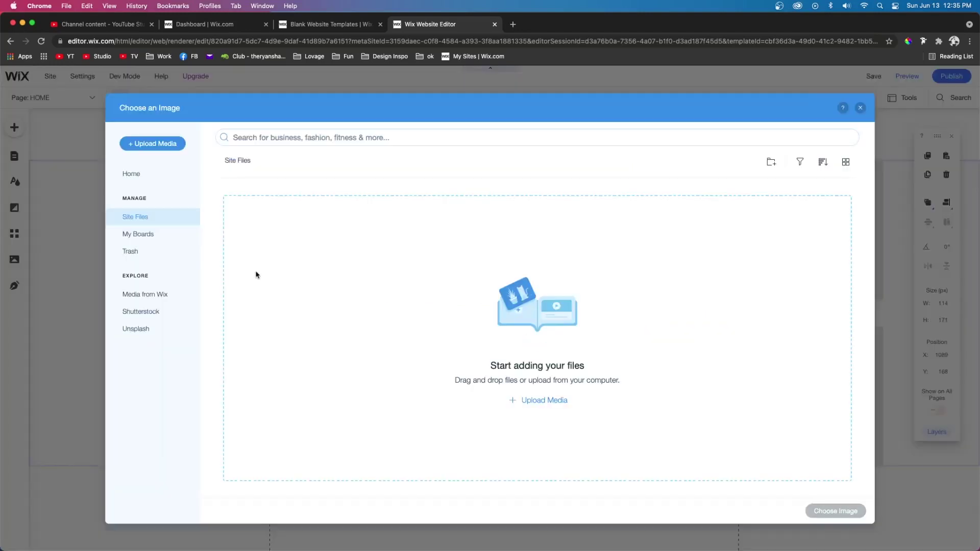
{"action": "left_click", "coordinate": [143, 327]}
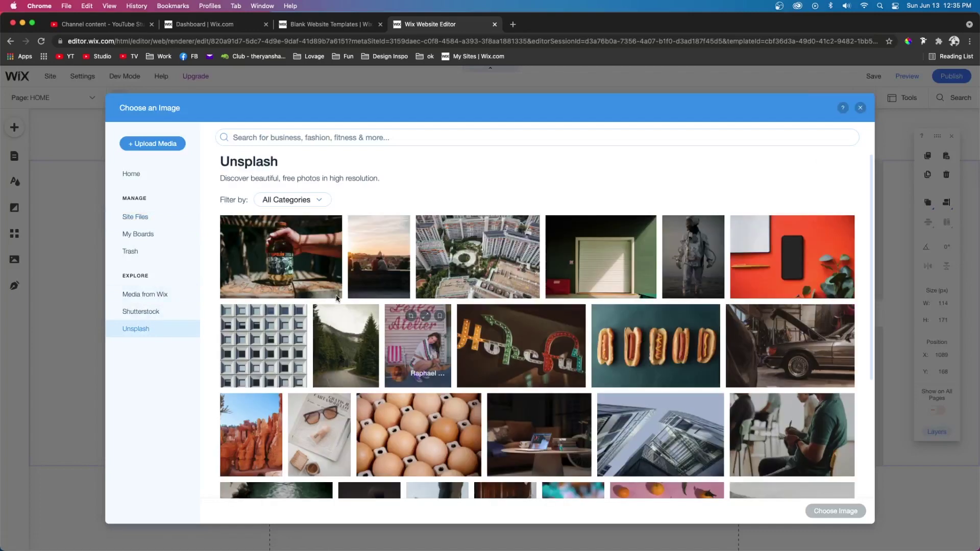
{"action": "double_click", "coordinate": [460, 252]}
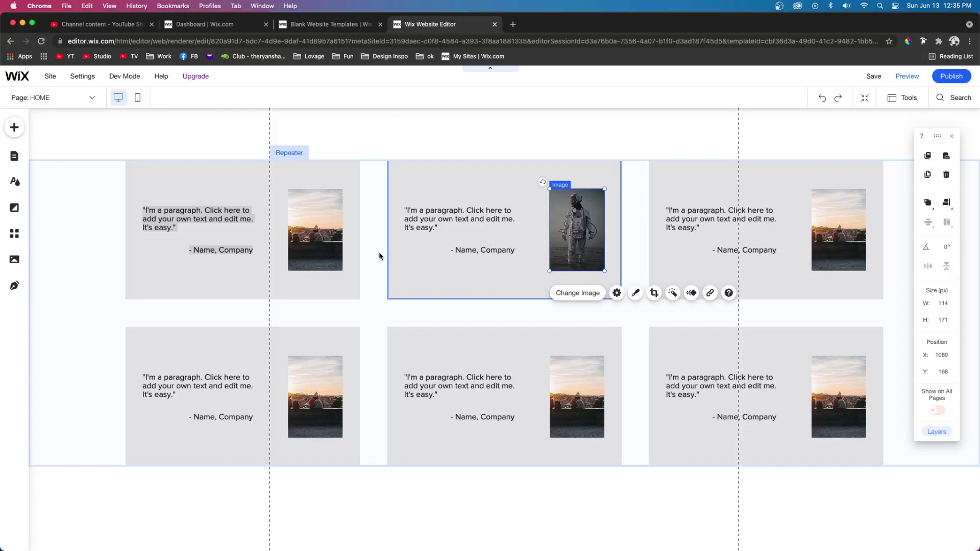
{"action": "left_click", "coordinate": [533, 251]}
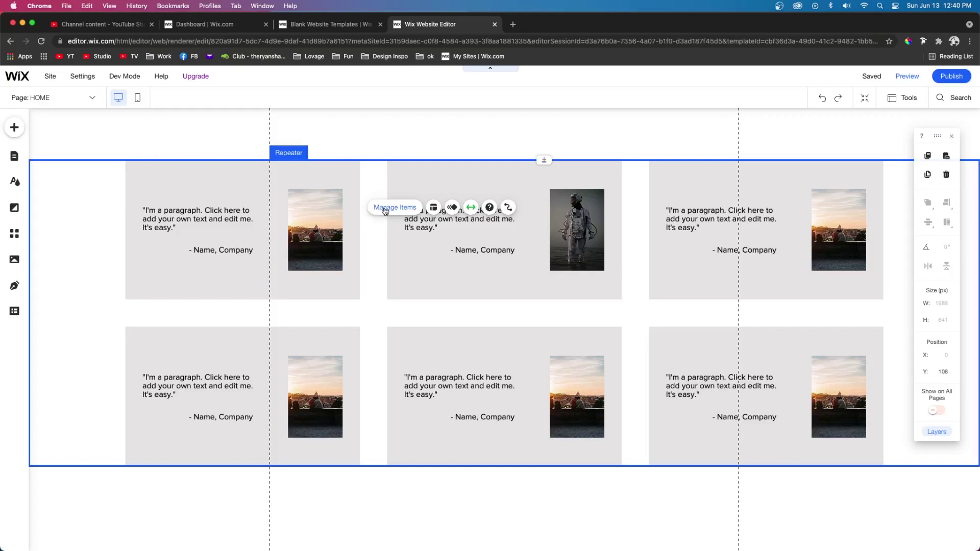
{"action": "left_click", "coordinate": [385, 212]}
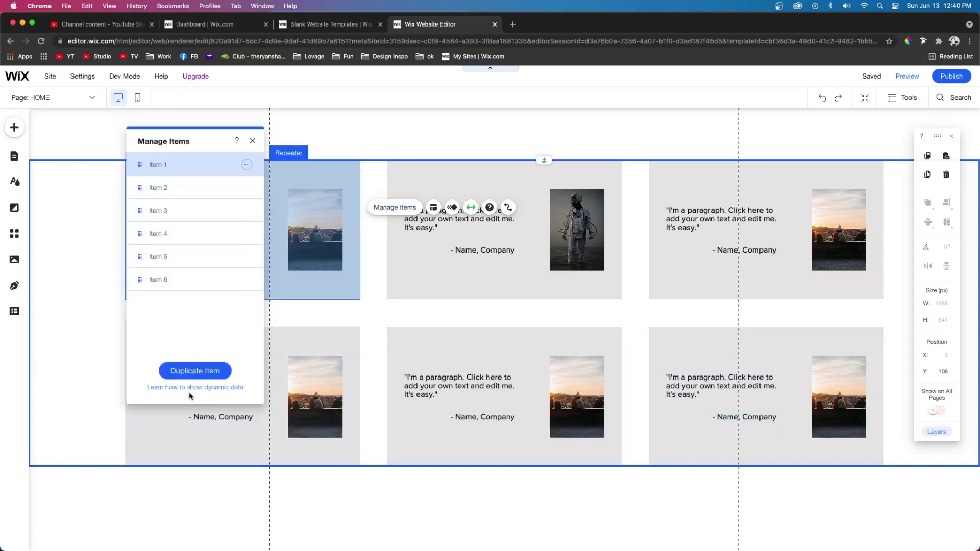
{"action": "left_click", "coordinate": [195, 371]}
{"action": "right_click", "coordinate": [374, 392]}
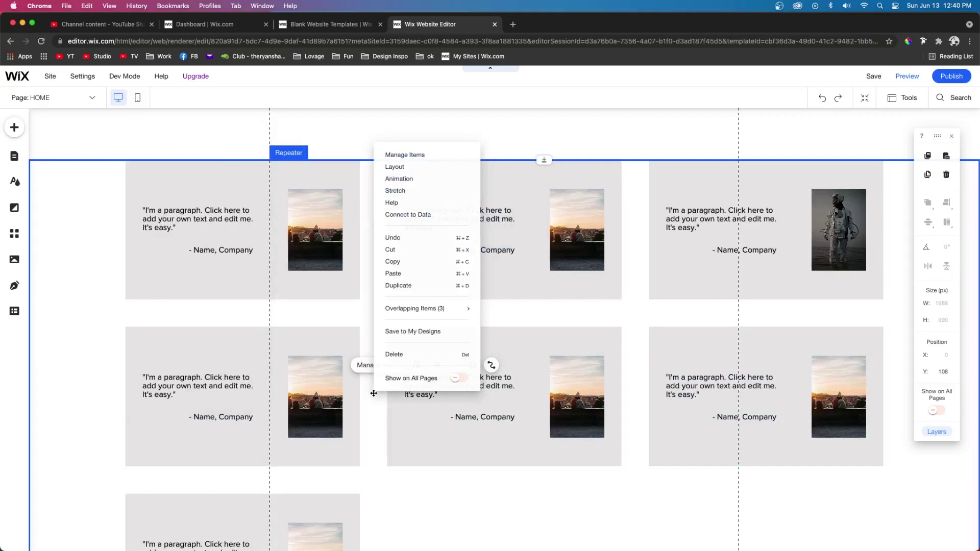
{"action": "scroll", "coordinate": [374, 391], "scroll_direction": "down", "scroll_amount": 2}
{"action": "left_click", "coordinate": [390, 404]}
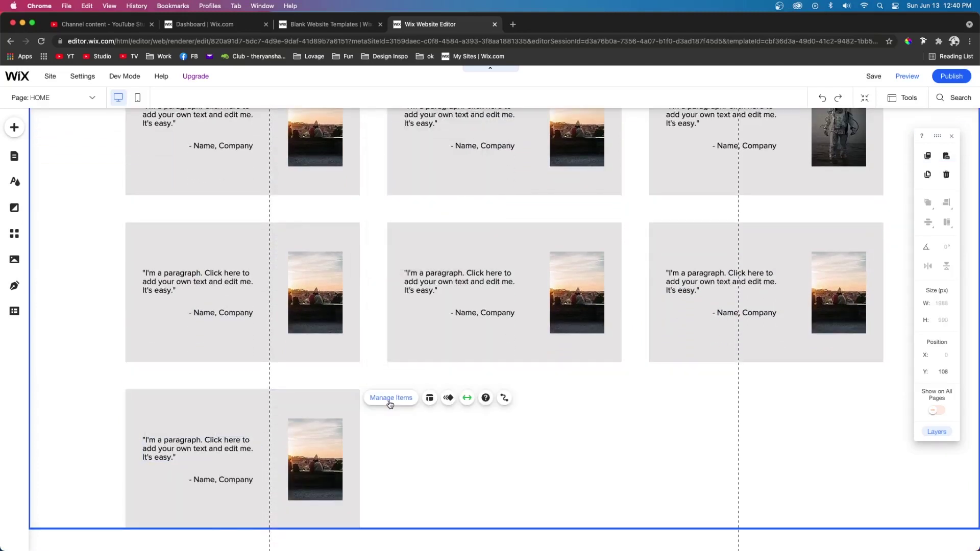
{"action": "left_click", "coordinate": [391, 398]}
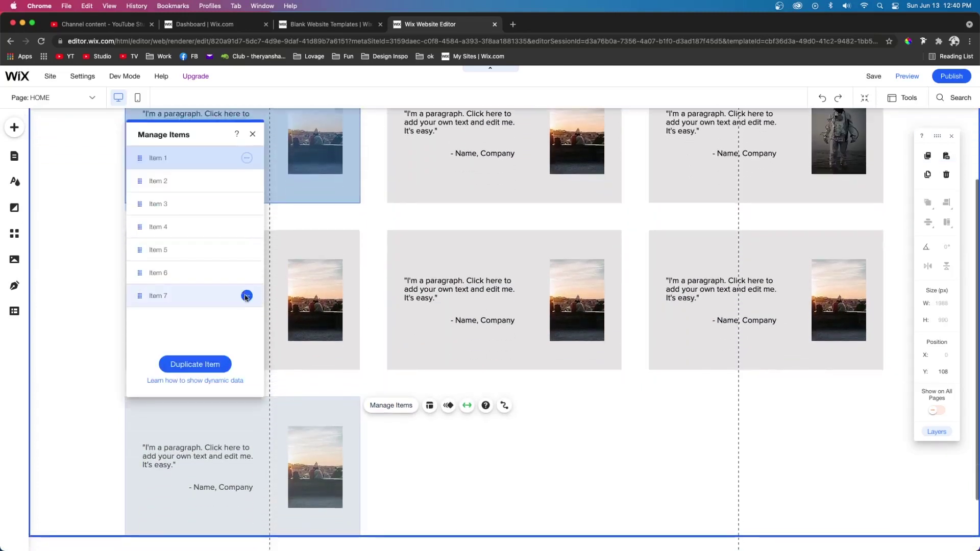
{"action": "left_click", "coordinate": [246, 296]}
{"action": "left_click", "coordinate": [269, 310]}
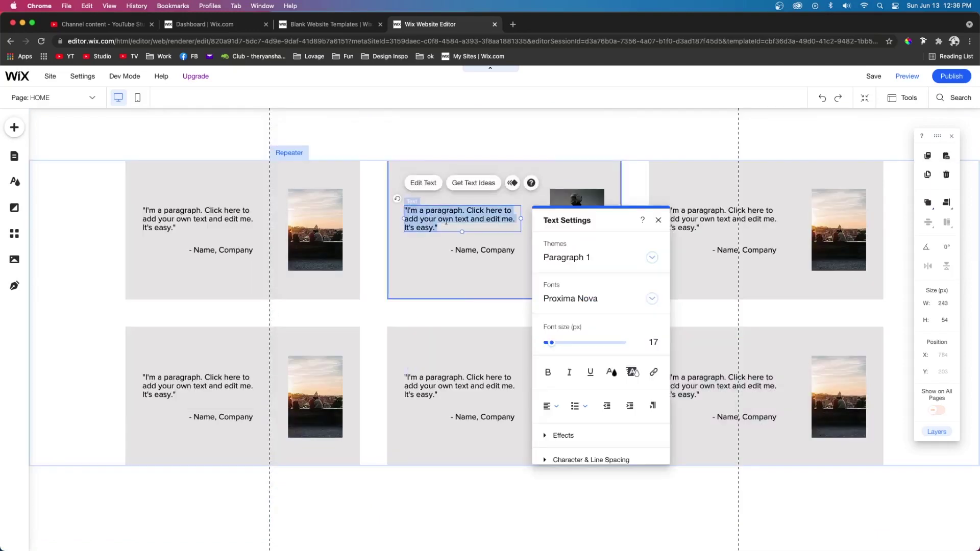
{"action": "left_click", "coordinate": [451, 225]}
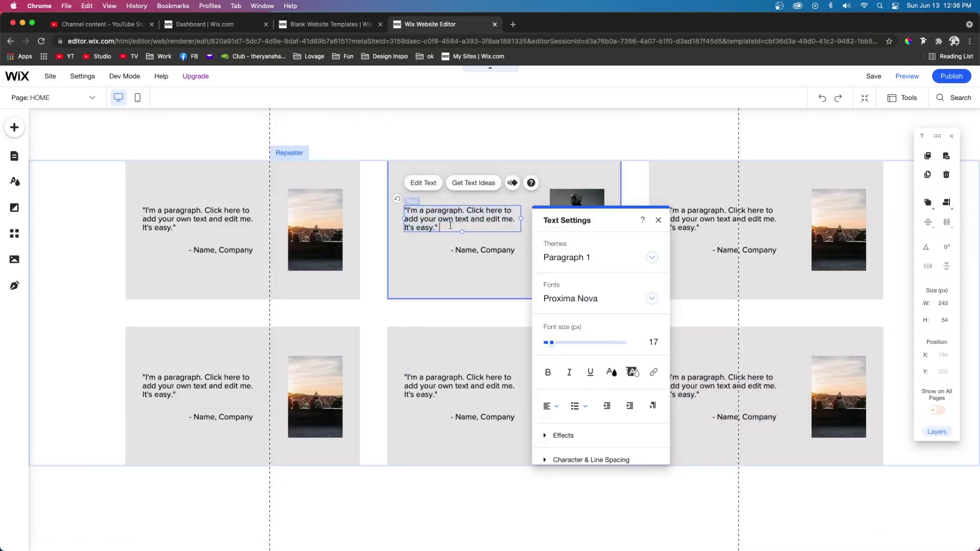
{"action": "triple_click", "coordinate": [451, 226]}
{"action": "left_click", "coordinate": [451, 226]}
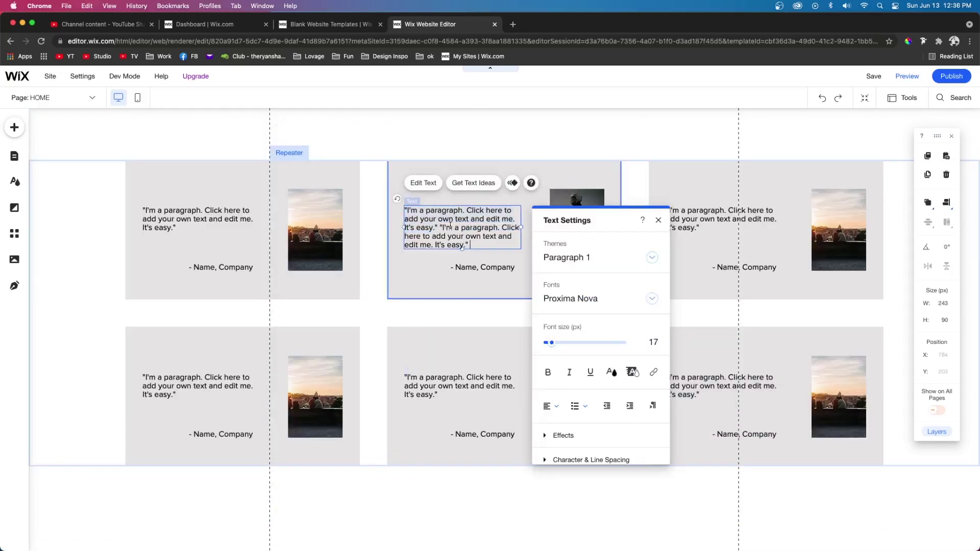
{"action": "key", "text": "ctrl+v"}
{"action": "key", "text": "ctrl+v"}
{"action": "key", "text": "ctrl+v"}
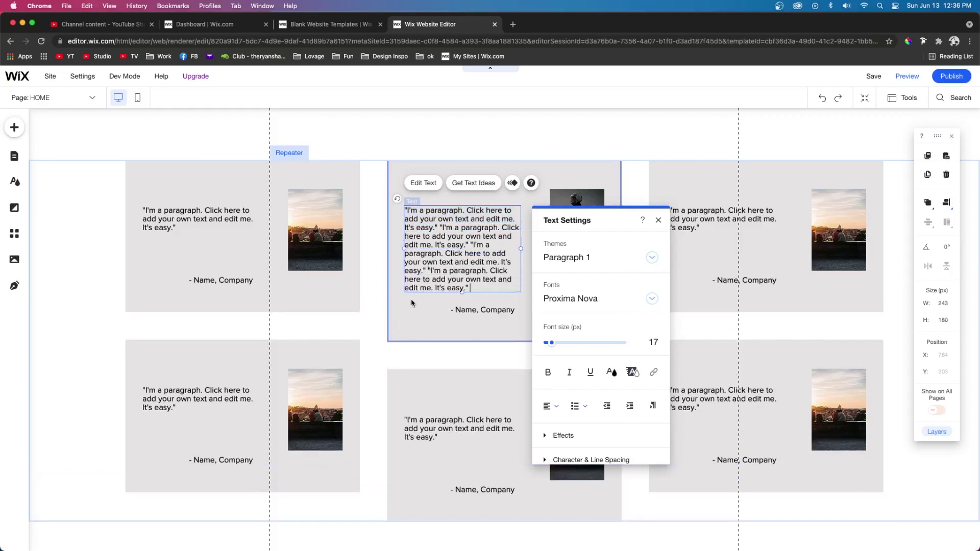
{"action": "left_click", "coordinate": [367, 258]}
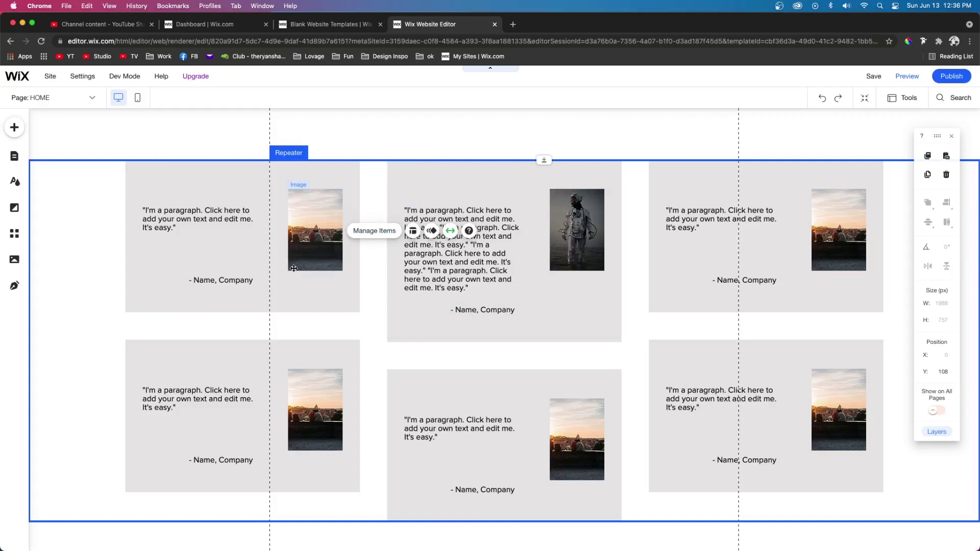
{"action": "left_click", "coordinate": [637, 347]}
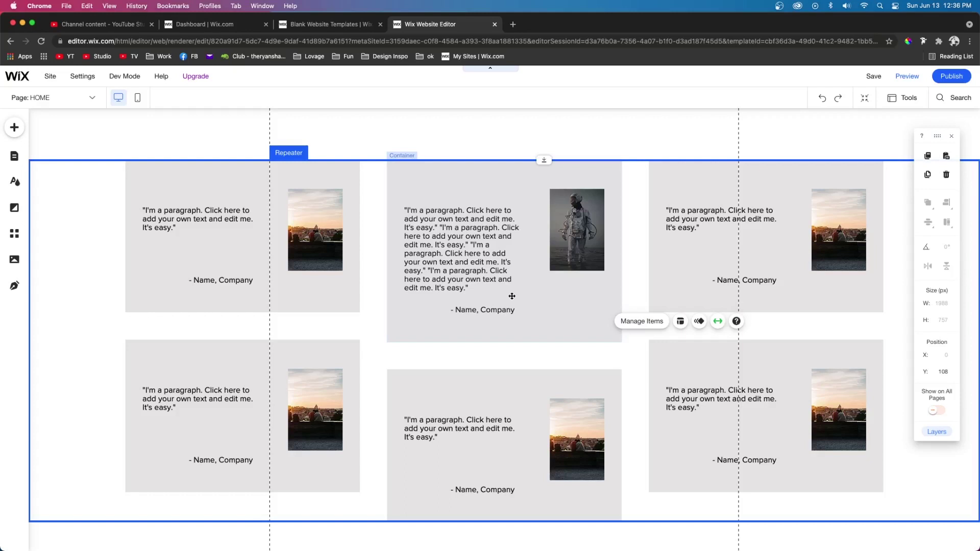
{"action": "left_click", "coordinate": [822, 99]}
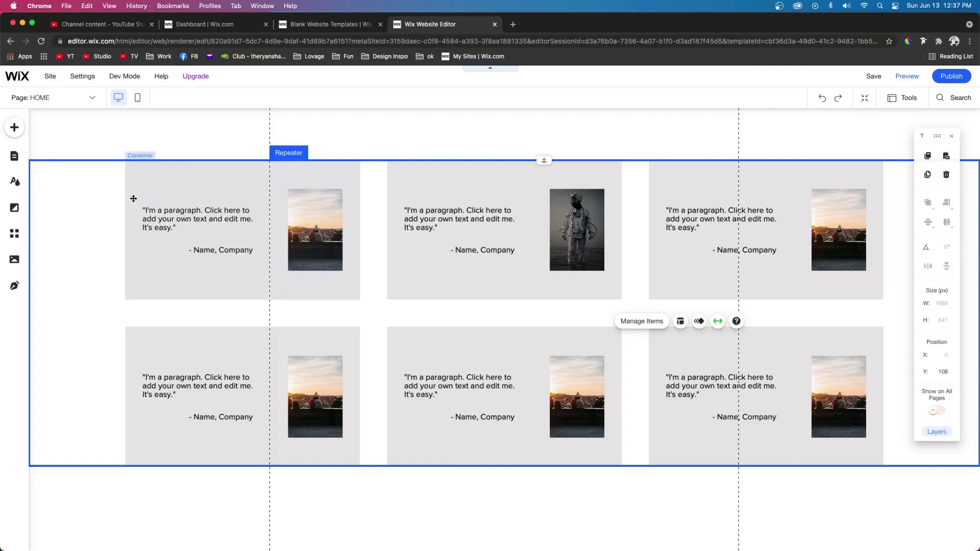
Add the Content Manager and the Team template to the site
{"action": "left_click", "coordinate": [15, 127]}
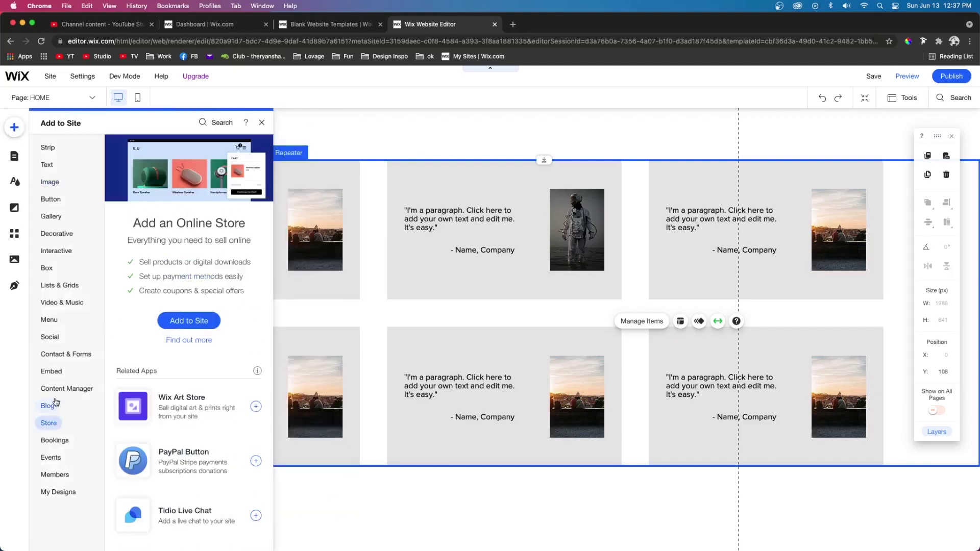
{"action": "mouse_move", "coordinate": [57, 393]}
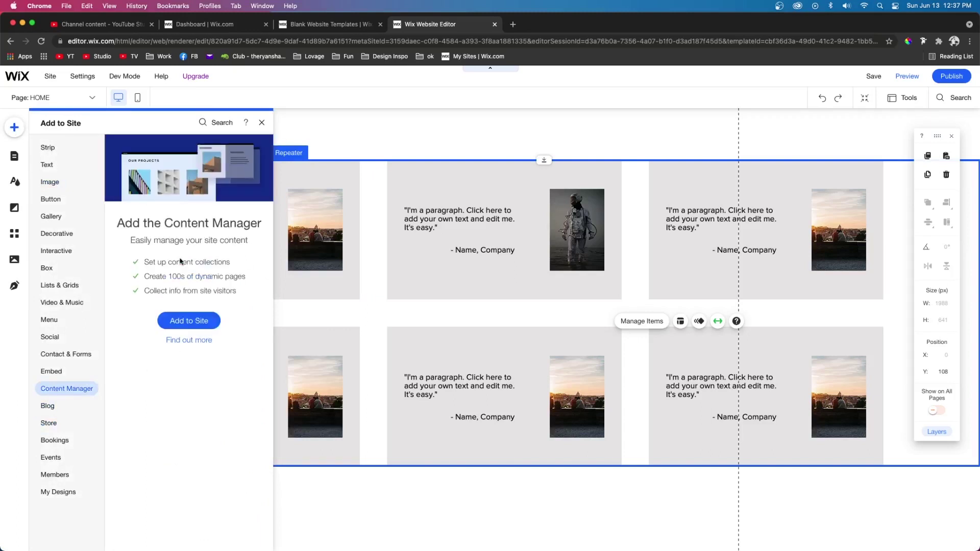
{"action": "left_click", "coordinate": [185, 319]}
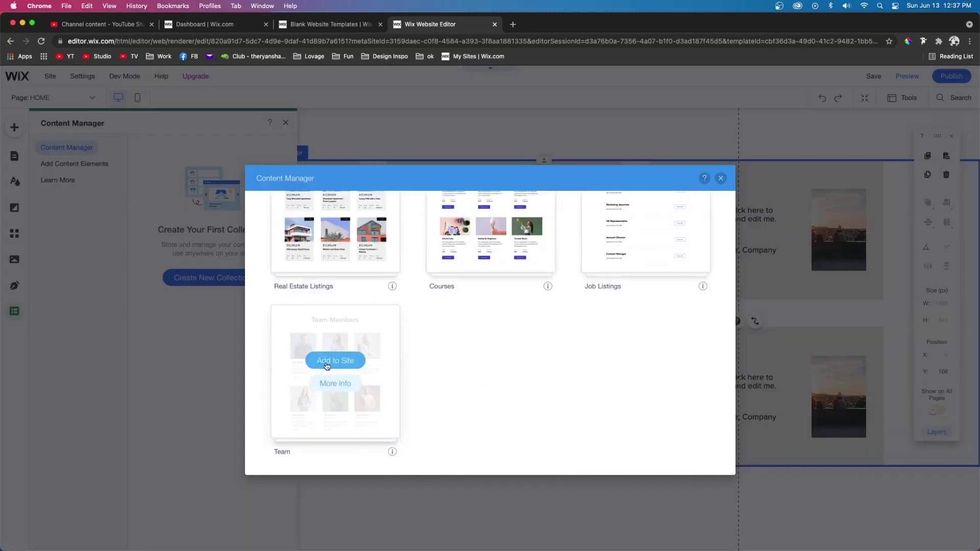
{"action": "left_click", "coordinate": [329, 364]}
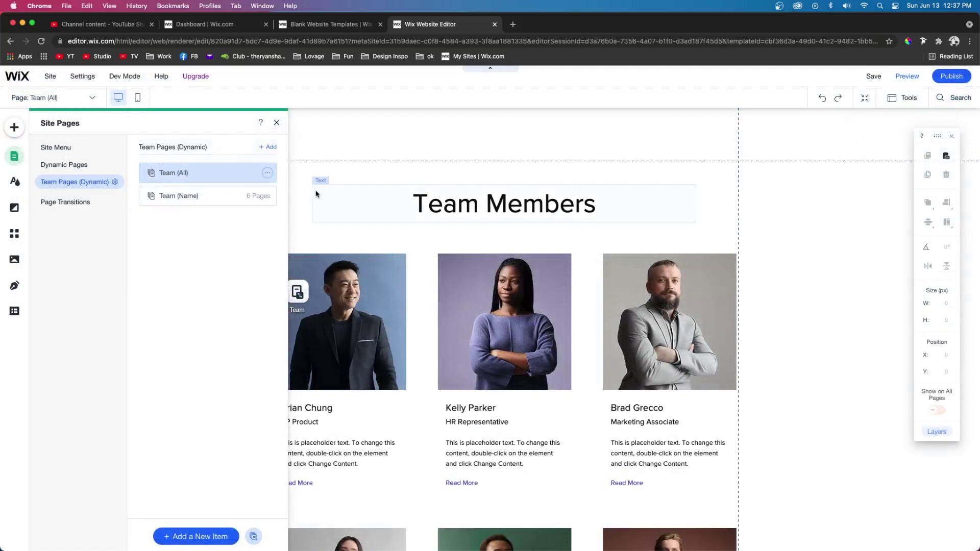
Create a new blank page from the Site Menu and bring up the Add elements panel
{"action": "left_click", "coordinate": [317, 192]}
{"action": "scroll", "coordinate": [765, 217], "scroll_direction": "down", "scroll_amount": 5}
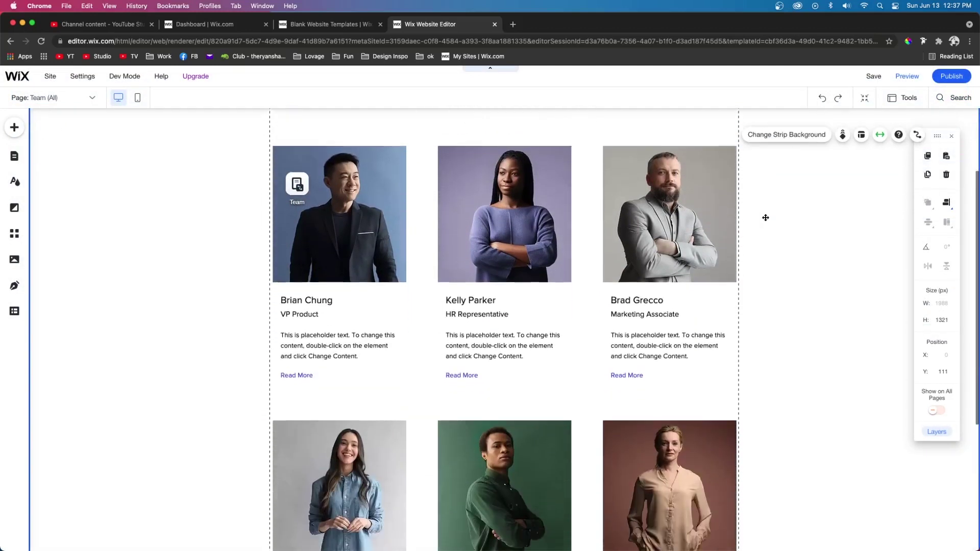
{"action": "scroll", "coordinate": [765, 218], "scroll_direction": "up", "scroll_amount": 5}
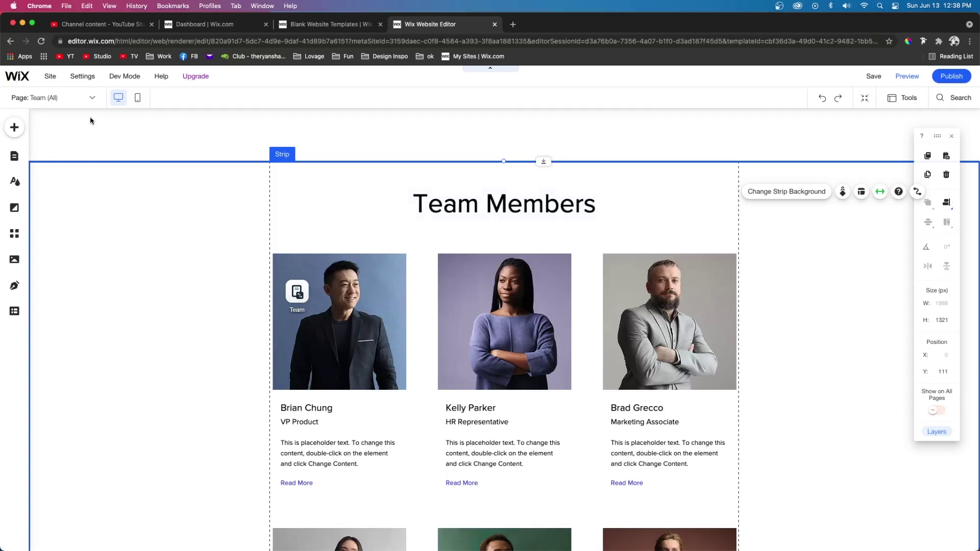
{"action": "left_click", "coordinate": [14, 155]}
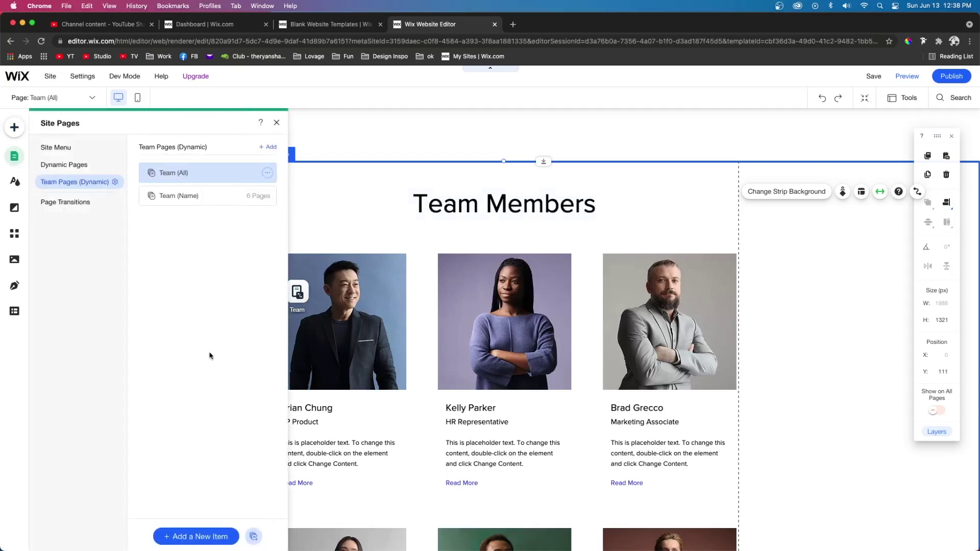
{"action": "left_click", "coordinate": [51, 147]}
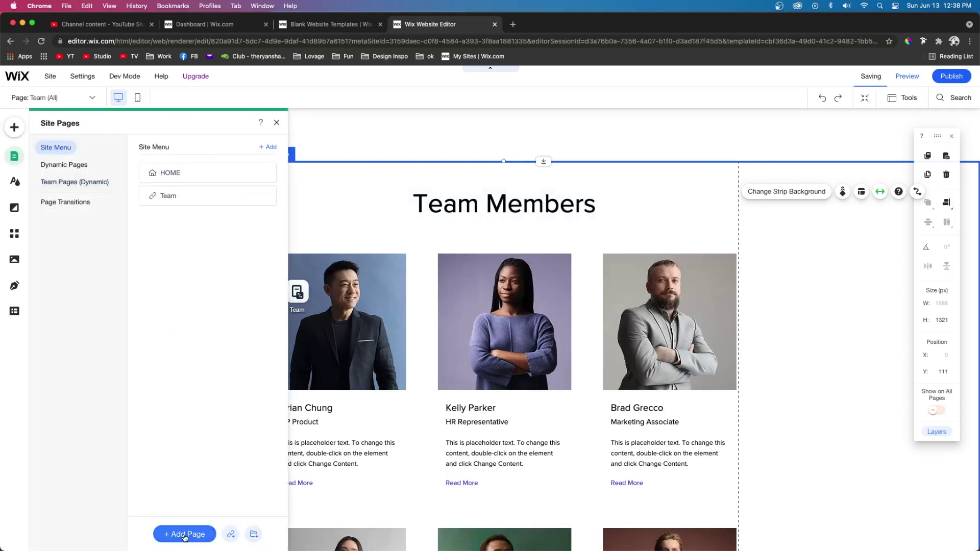
{"action": "left_click", "coordinate": [186, 534]}
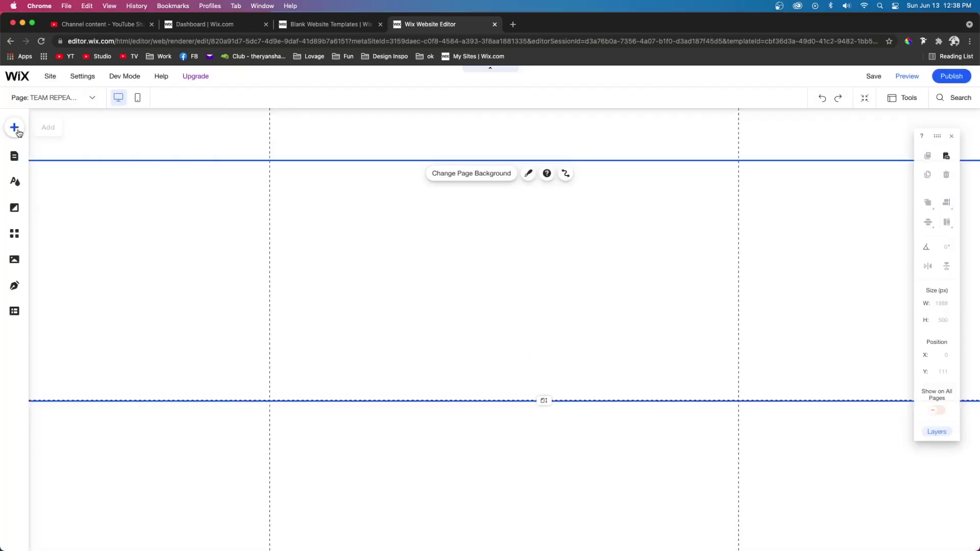
{"action": "left_click", "coordinate": [18, 132]}
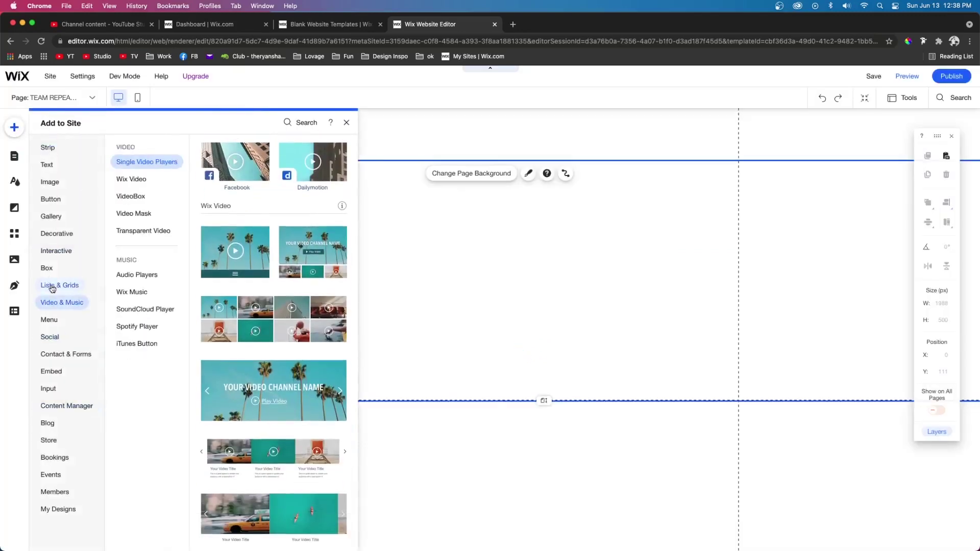
Place a team repeater on the page and widen it to two columns
{"action": "mouse_move", "coordinate": [58, 288]}
{"action": "scroll", "coordinate": [240, 307], "scroll_direction": "down", "scroll_amount": 3}
{"action": "left_click_drag", "start_coordinate": [220, 209], "coordinate": [414, 295]}
{"action": "left_click_drag", "start_coordinate": [547, 302], "coordinate": [744, 310]}
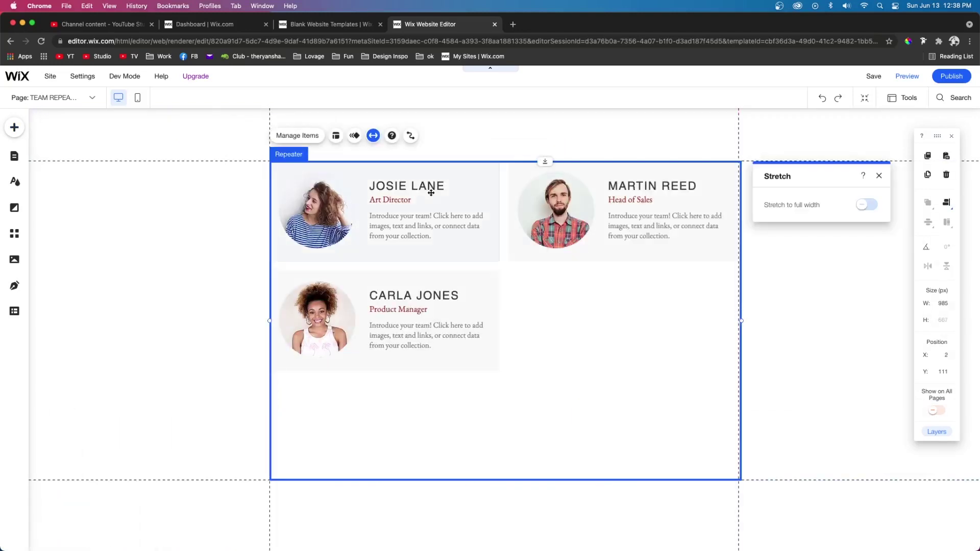
Add a Content Manager dataset and move it into the left page margin
{"action": "left_click", "coordinate": [17, 130]}
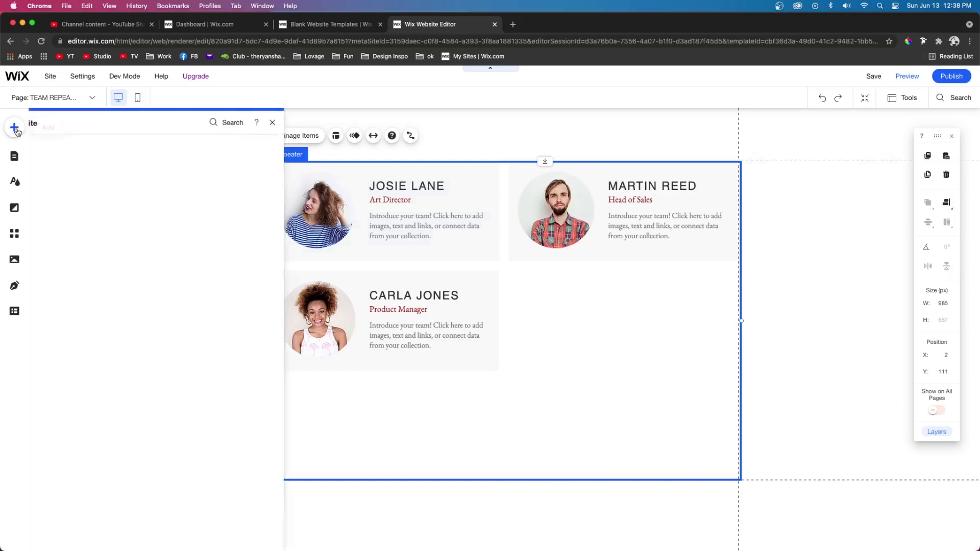
{"action": "left_click", "coordinate": [60, 413]}
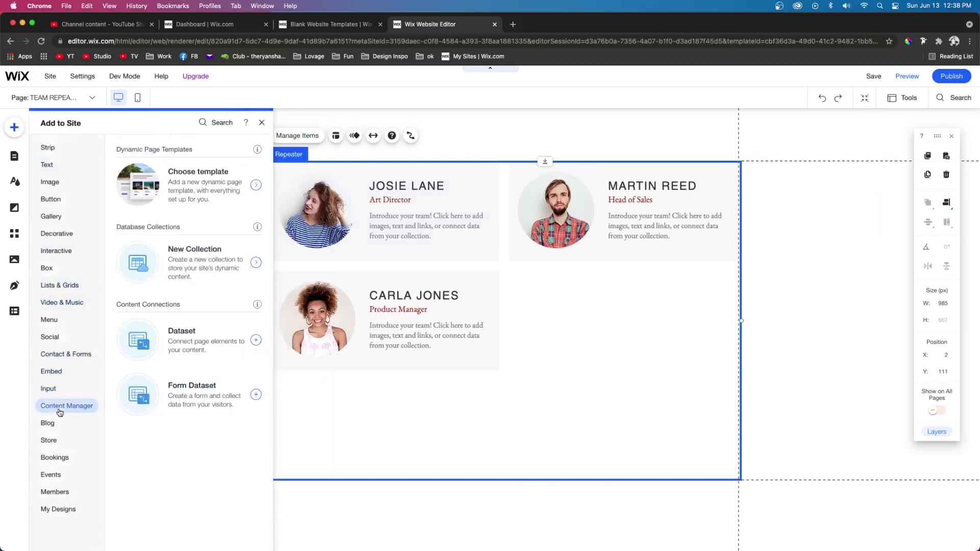
{"action": "left_click", "coordinate": [206, 335]}
{"action": "left_click_drag", "start_coordinate": [527, 340], "coordinate": [192, 206]}
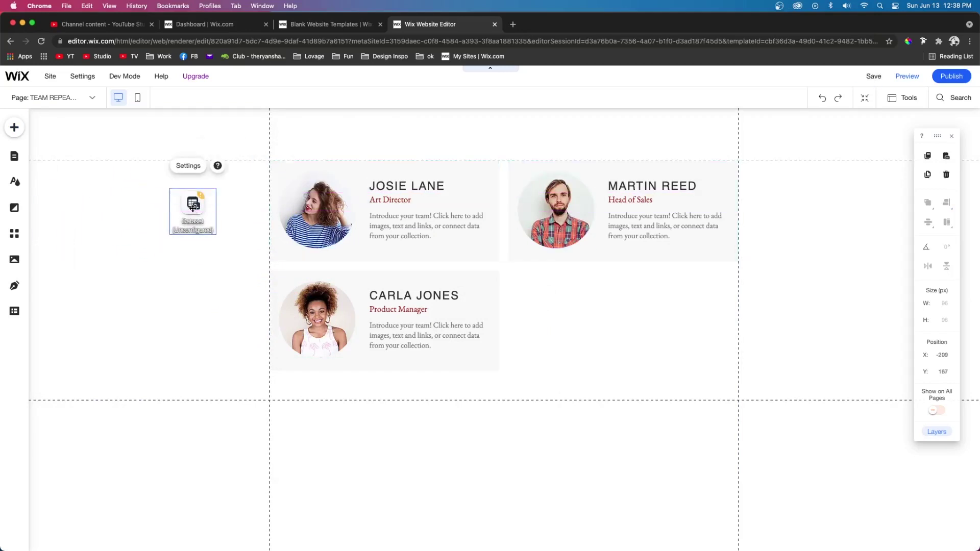
Connect the dataset to the Team collection as Team dataset
{"action": "left_click", "coordinate": [188, 168]}
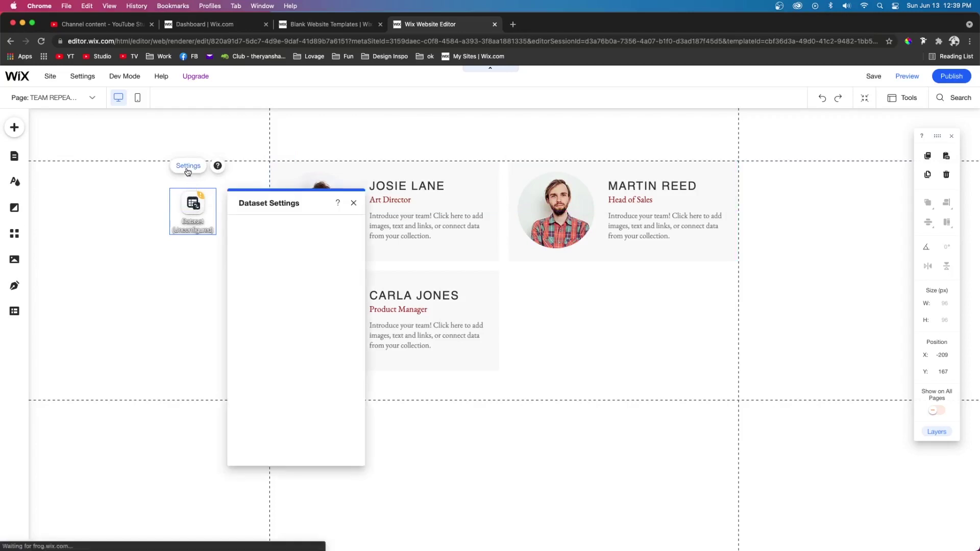
{"action": "left_click", "coordinate": [266, 243]}
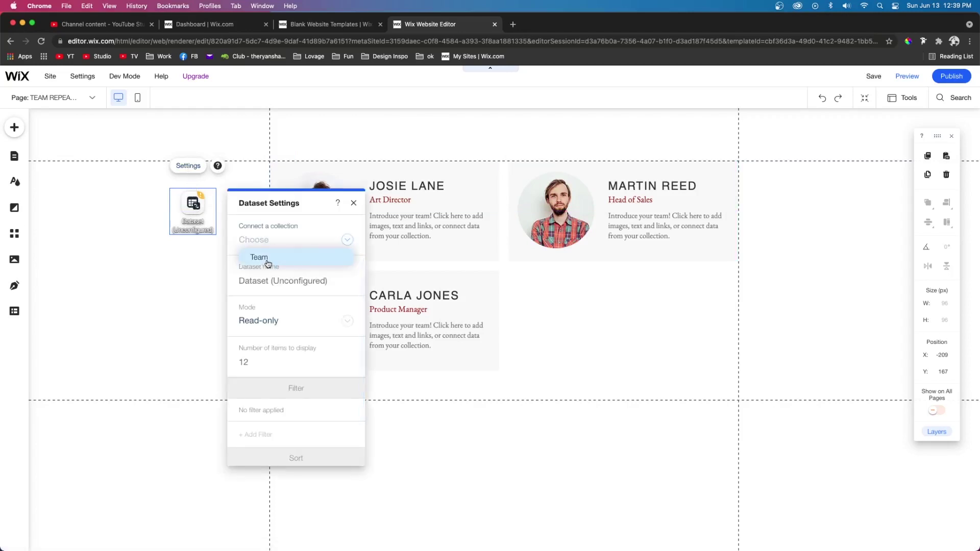
{"action": "left_click", "coordinate": [267, 259]}
{"action": "left_click", "coordinate": [416, 187]}
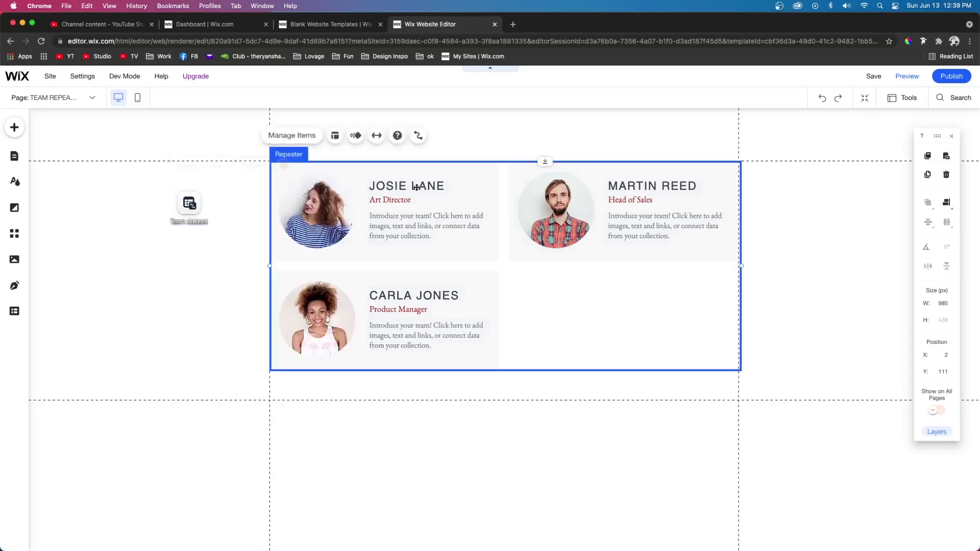
Connect the repeater to Team dataset and link the item images to the Photo field
{"action": "left_click", "coordinate": [326, 203]}
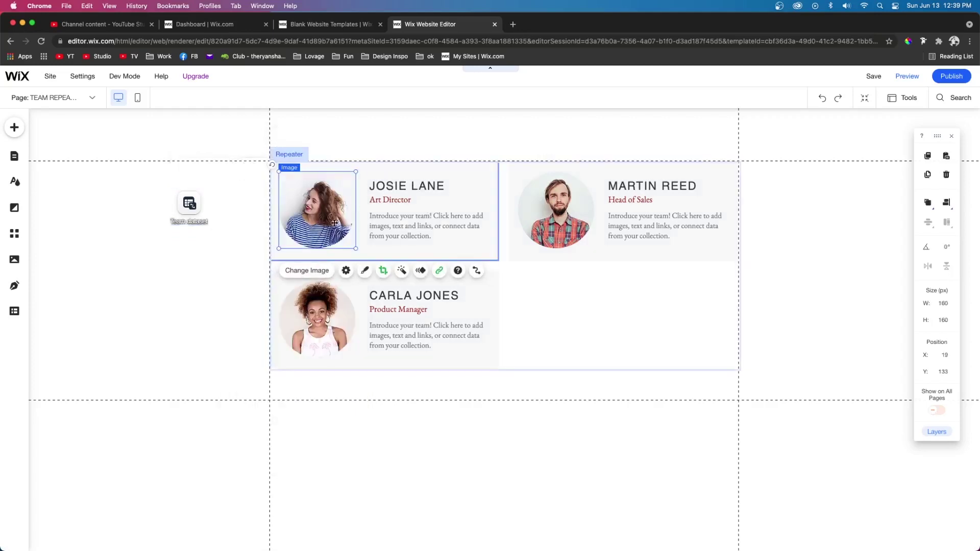
{"action": "left_click", "coordinate": [476, 271]}
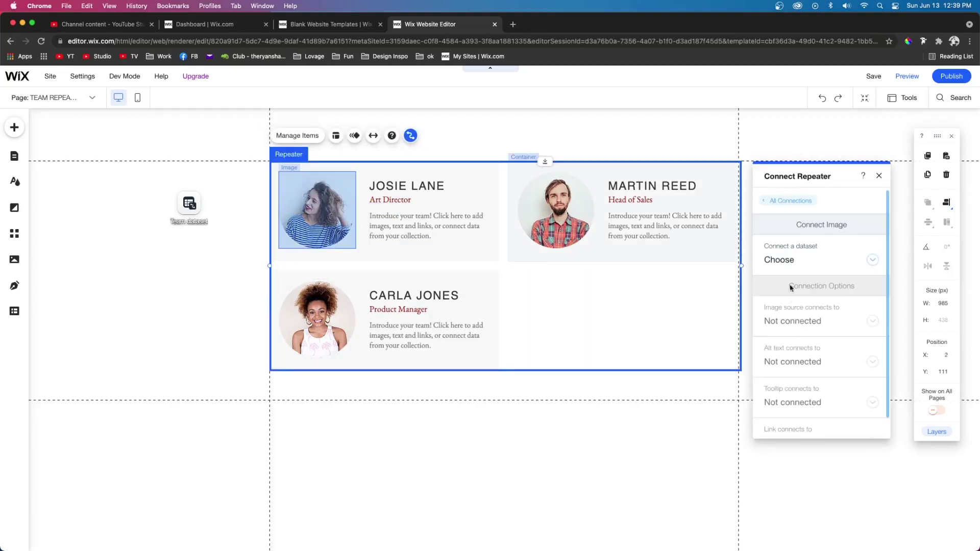
{"action": "left_click", "coordinate": [786, 262]}
{"action": "left_click", "coordinate": [790, 279]}
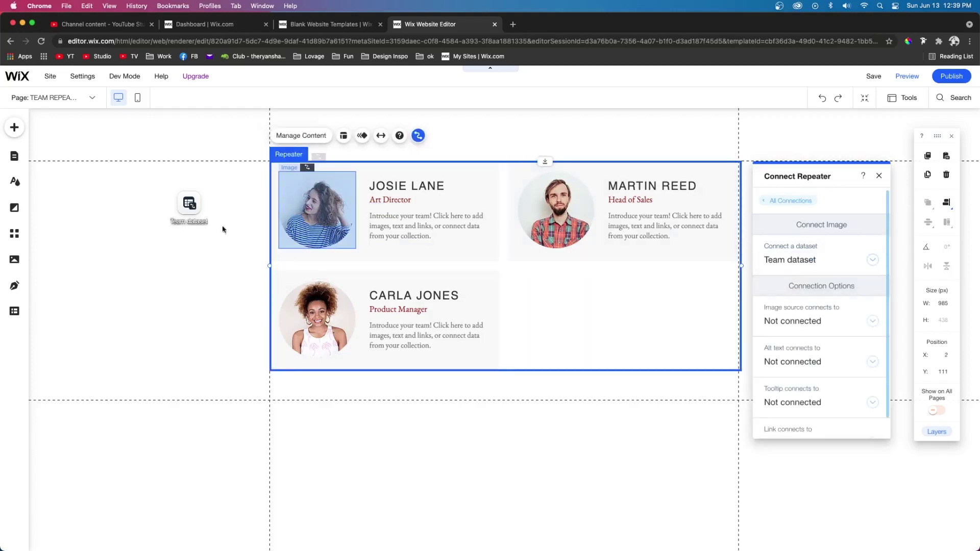
{"action": "left_click", "coordinate": [798, 323]}
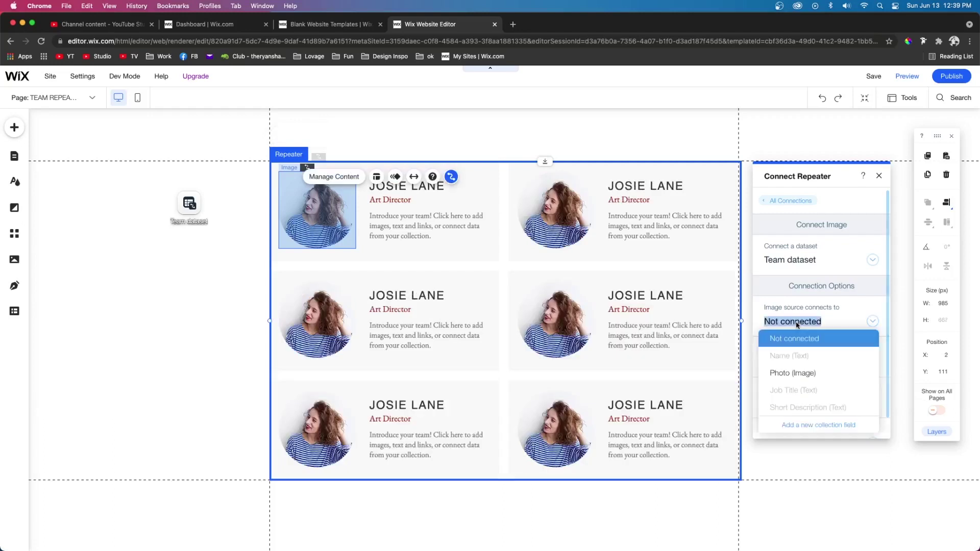
{"action": "left_click", "coordinate": [798, 373]}
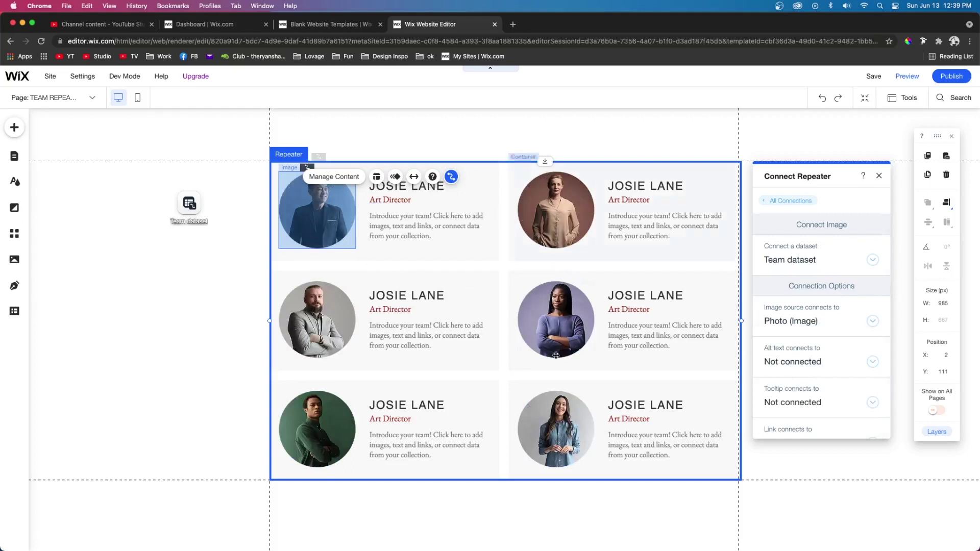
{"action": "left_click", "coordinate": [633, 186]}
Link the card name and description texts to Team dataset fields
{"action": "left_click", "coordinate": [633, 187]}
{"action": "left_click", "coordinate": [754, 215]}
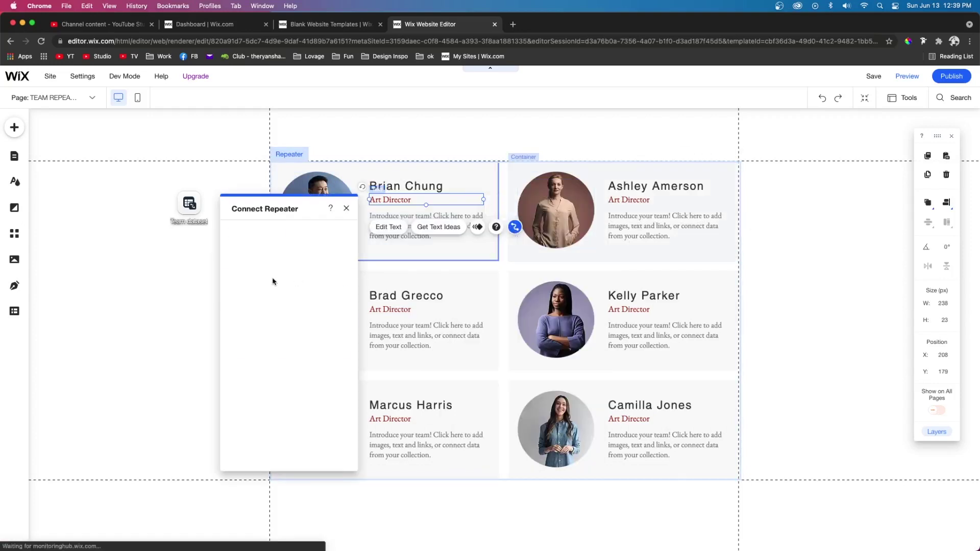
{"action": "left_click", "coordinate": [663, 226]}
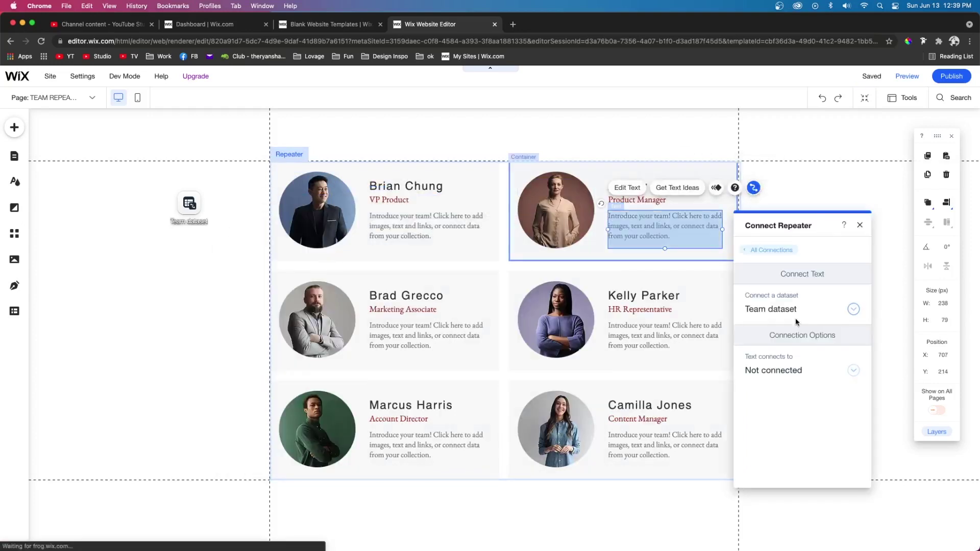
{"action": "left_click", "coordinate": [773, 370]}
{"action": "left_click", "coordinate": [781, 443]}
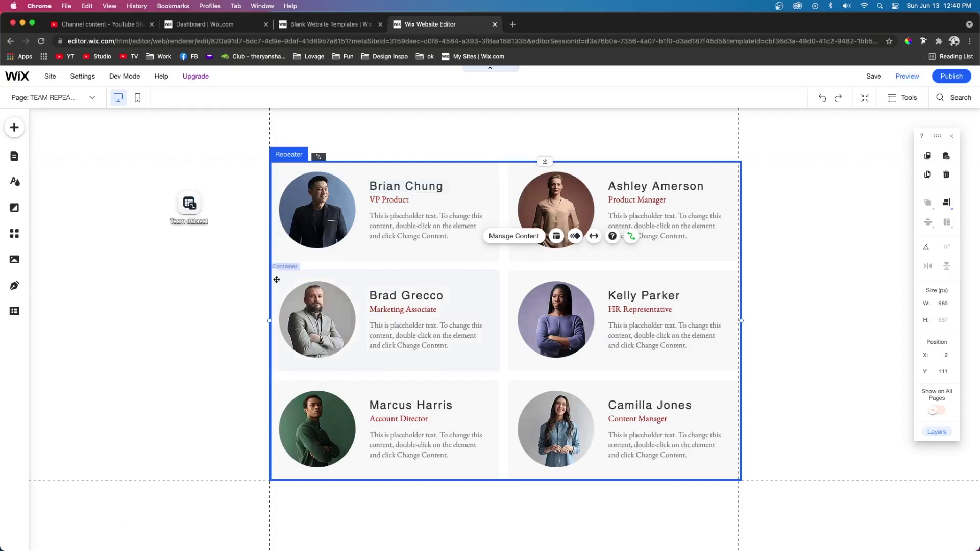
{"action": "left_click", "coordinate": [186, 212]}
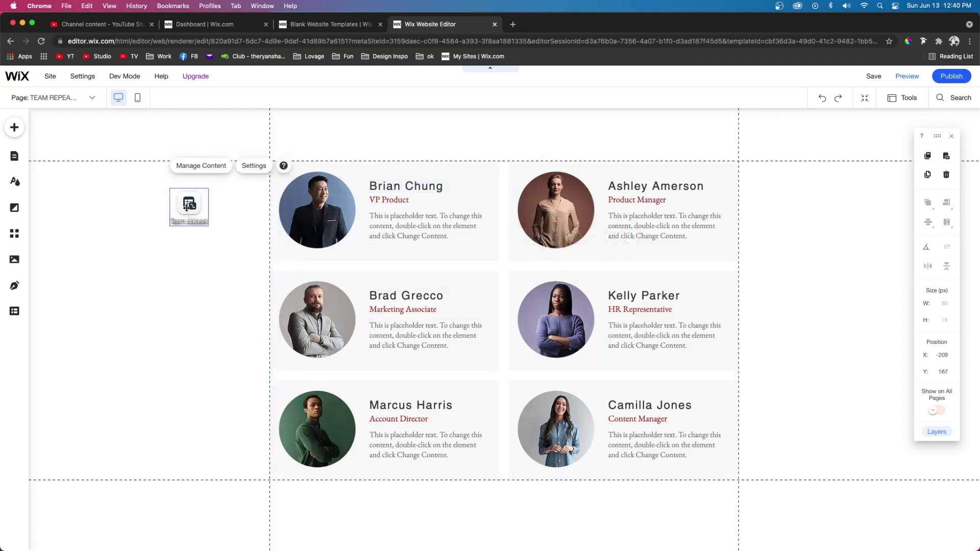
{"action": "left_click", "coordinate": [194, 168]}
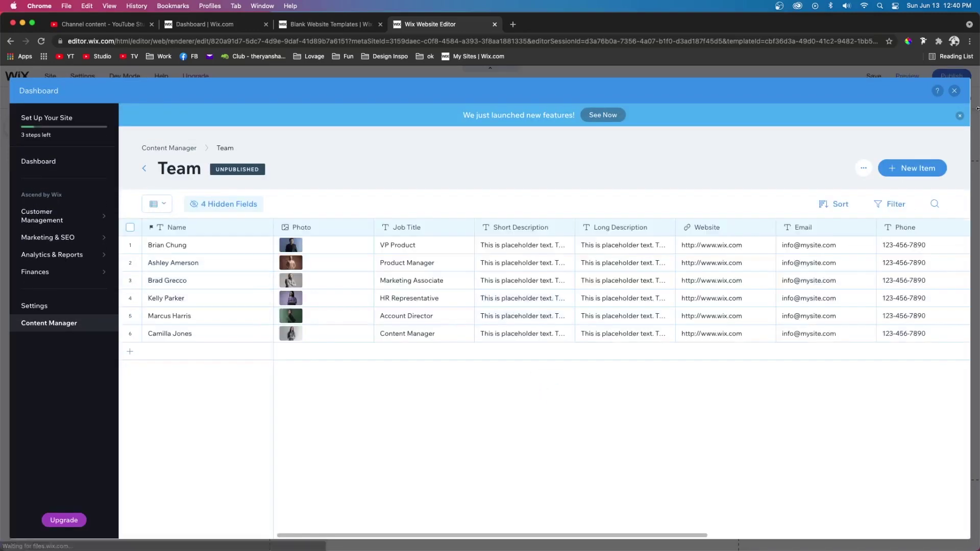
{"action": "left_click", "coordinate": [954, 90]}
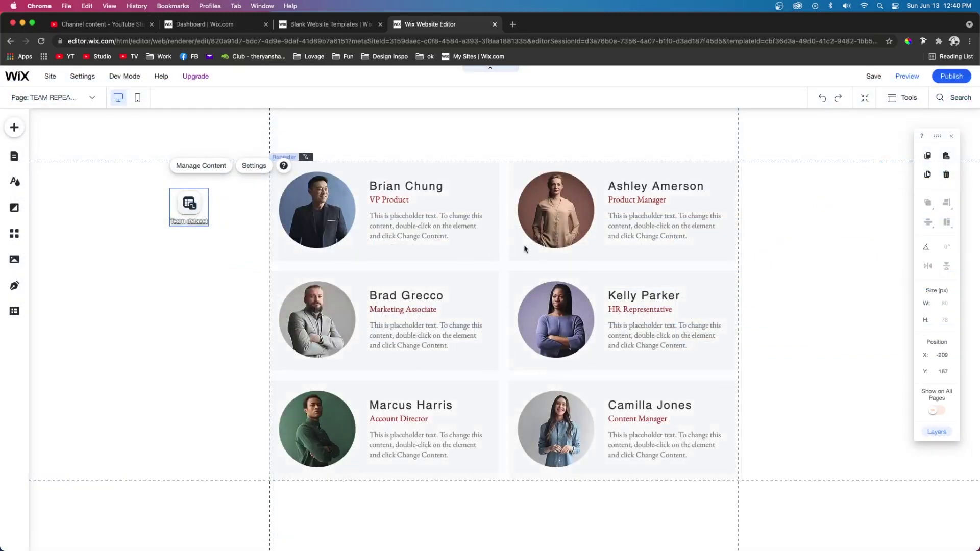
{"action": "left_click", "coordinate": [107, 189]}
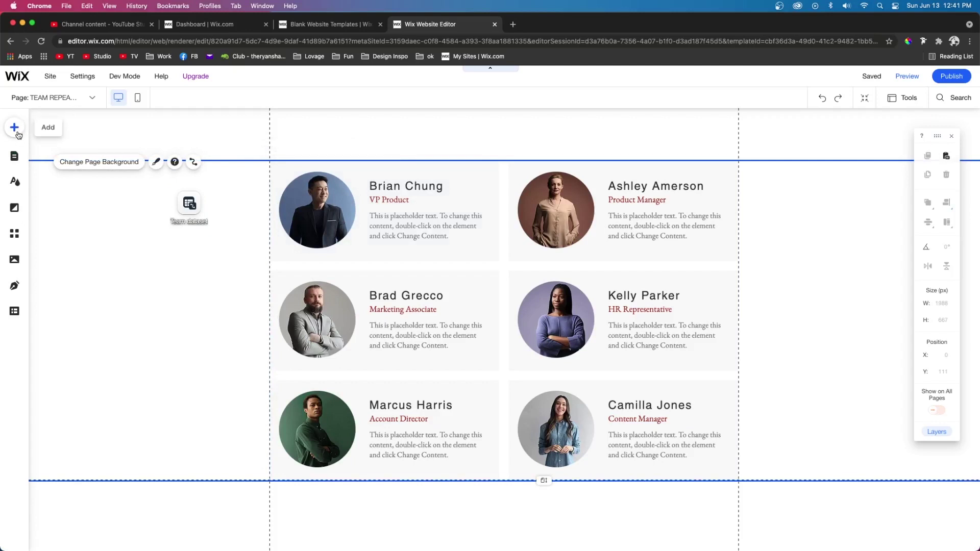
Add a blog from the Blog menu and select the sample post feed on the new Blog page
{"action": "left_click", "coordinate": [15, 285]}
{"action": "left_click", "coordinate": [154, 325]}
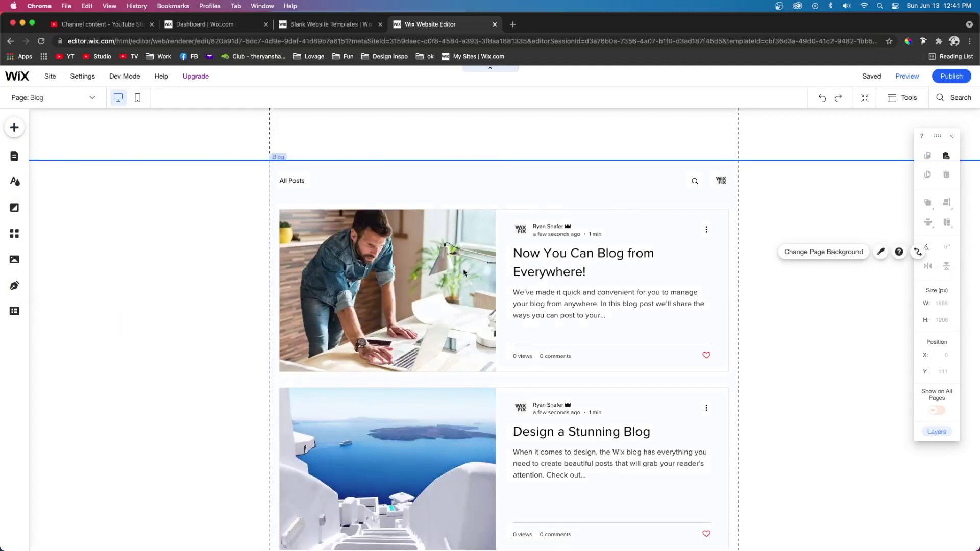
{"action": "left_click", "coordinate": [461, 277]}
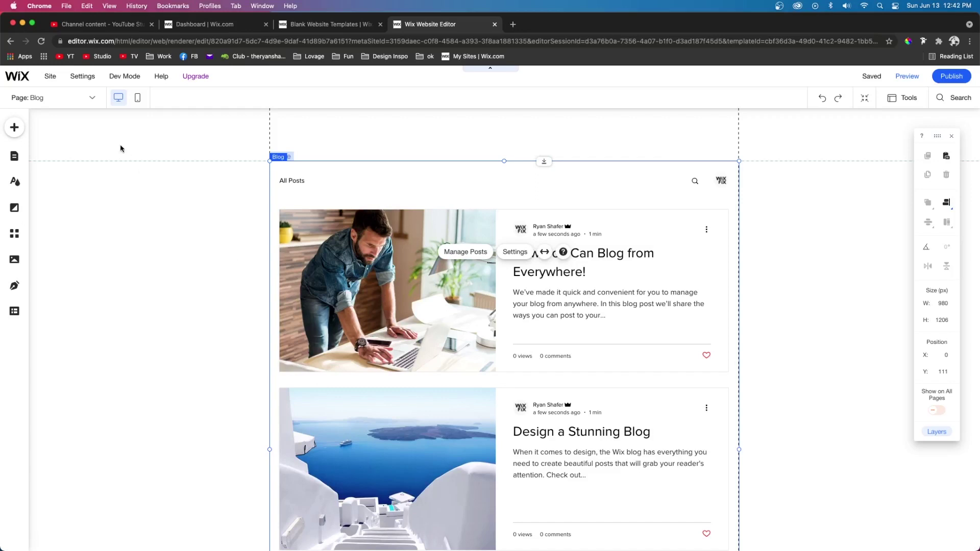
Go to the BLOG REPEATER page and place a repeater on it
{"action": "left_click", "coordinate": [14, 128]}
{"action": "left_click", "coordinate": [14, 155]}
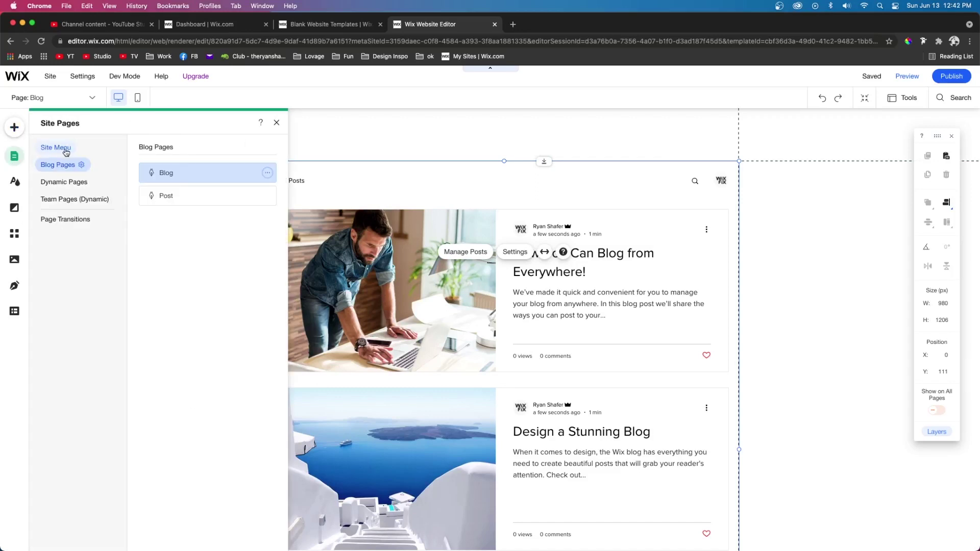
{"action": "left_click", "coordinate": [55, 148]}
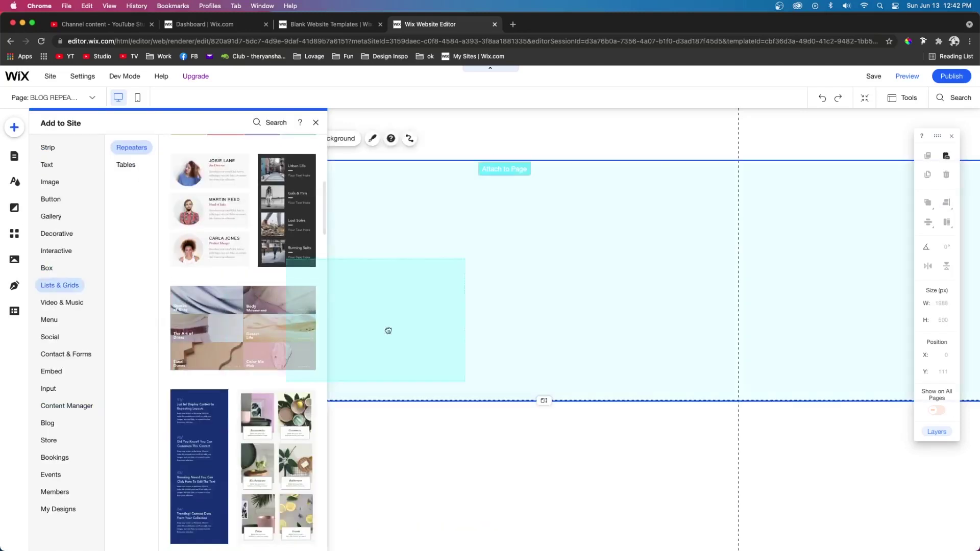
{"action": "left_click_drag", "start_coordinate": [388, 330], "coordinate": [479, 377]}
Stretch the repeater to full page width and set item spacing to 20
{"action": "left_click", "coordinate": [373, 138]}
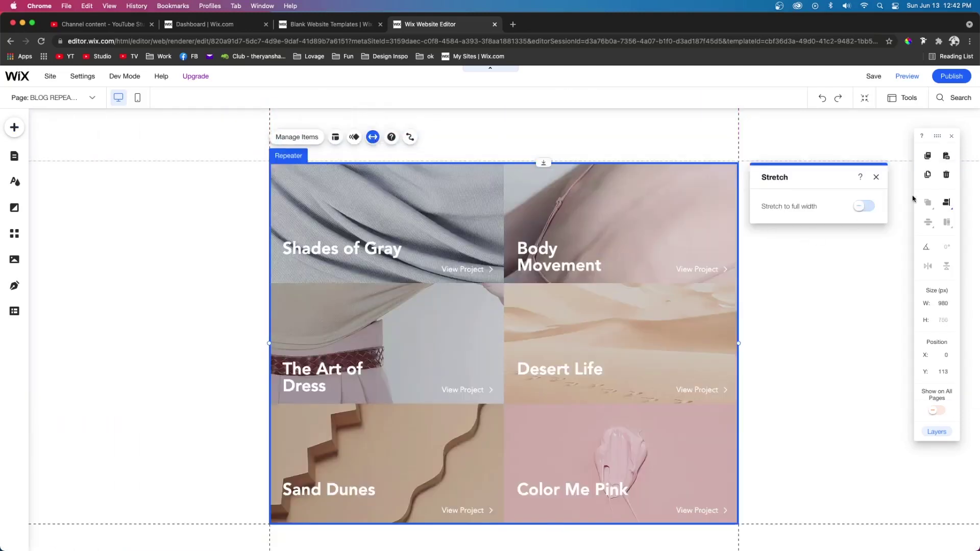
{"action": "left_click", "coordinate": [863, 208]}
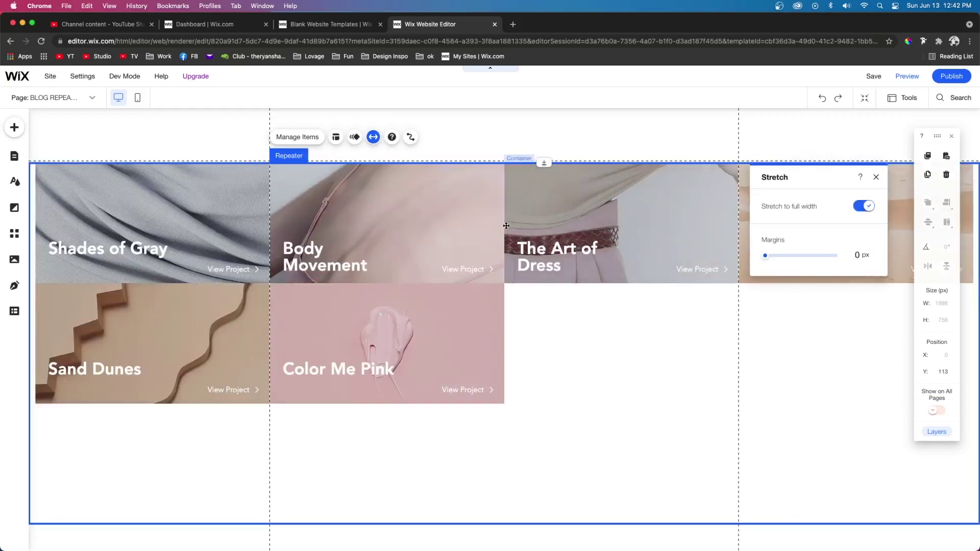
{"action": "left_click", "coordinate": [336, 139]}
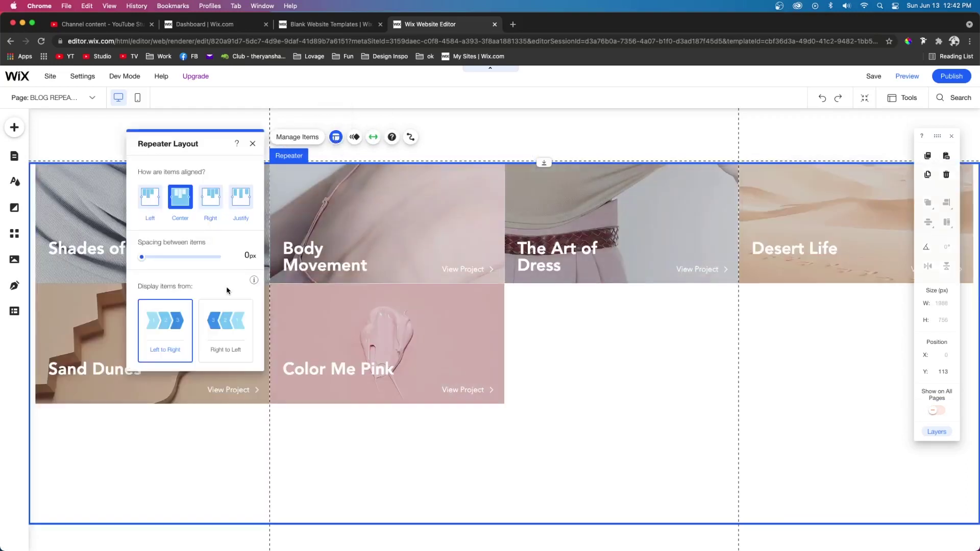
{"action": "left_click", "coordinate": [245, 256]}
{"action": "type", "text": "2"}
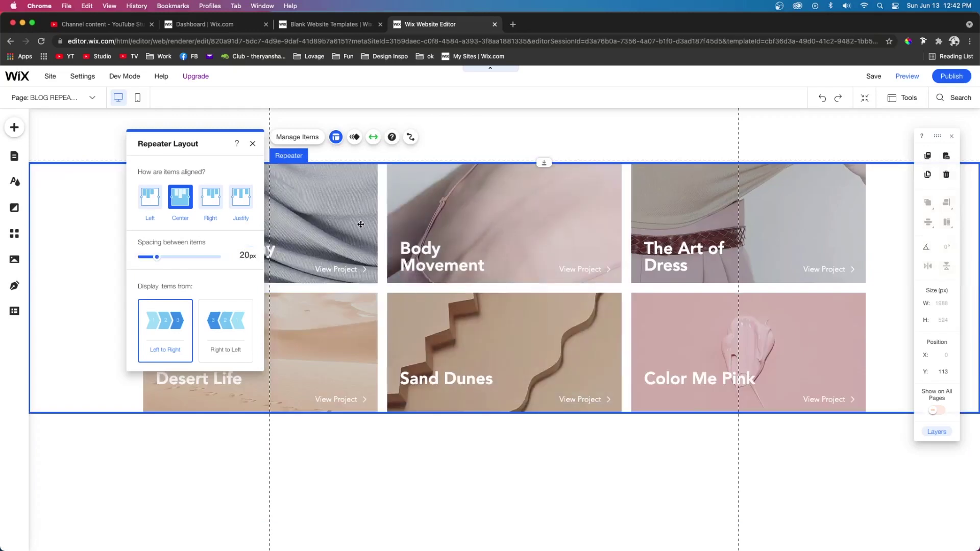
Delete the Shades of Gray titles and View Project links, then make the items taller and wider
{"action": "left_click", "coordinate": [240, 247]}
{"action": "key", "text": "Delete"}
{"action": "left_click", "coordinate": [326, 269]}
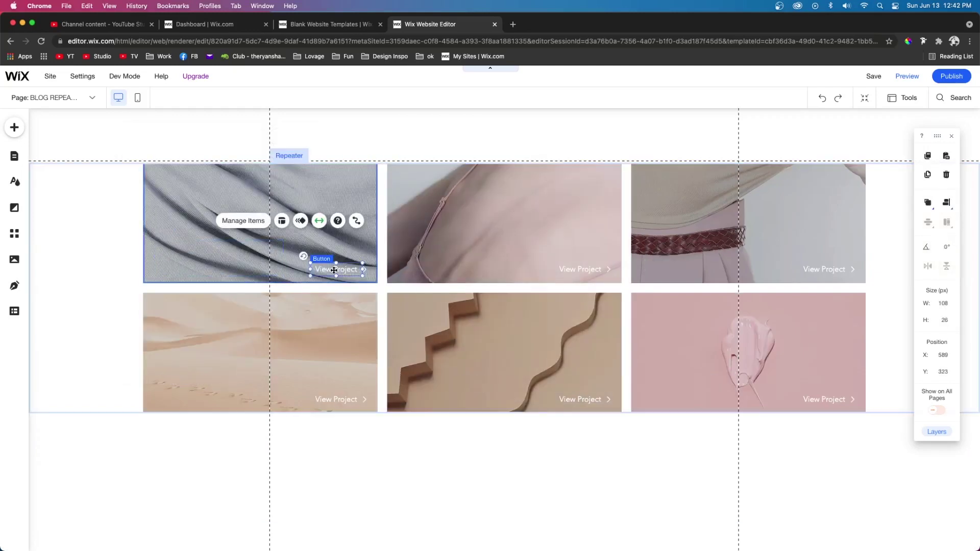
{"action": "key", "text": "Delete"}
{"action": "left_click", "coordinate": [260, 282]}
{"action": "left_click_drag", "start_coordinate": [260, 284], "coordinate": [261, 356]}
{"action": "left_click_drag", "start_coordinate": [377, 258], "coordinate": [459, 258]}
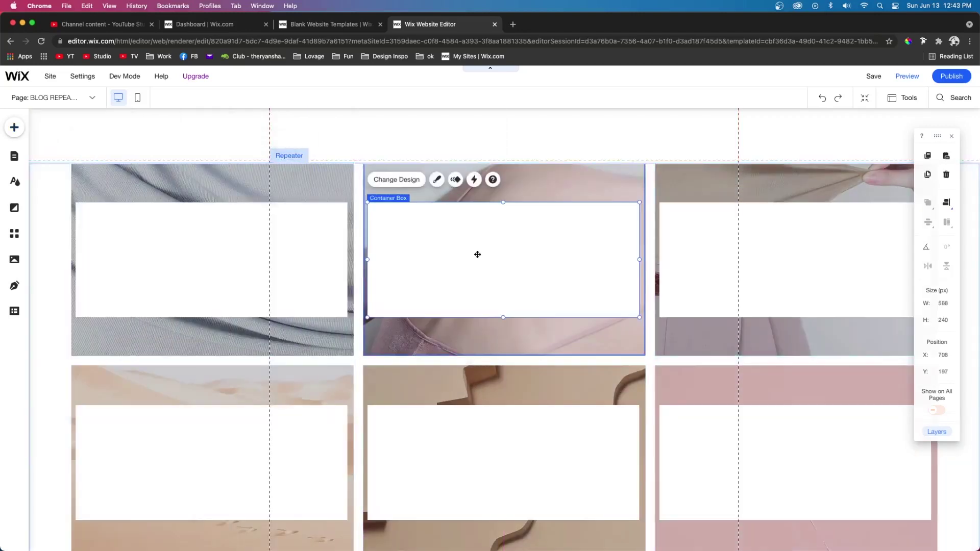
Align the white box to the bottom left of each repeater item
{"action": "mouse_move", "coordinate": [947, 204]}
{"action": "left_click", "coordinate": [914, 204]}
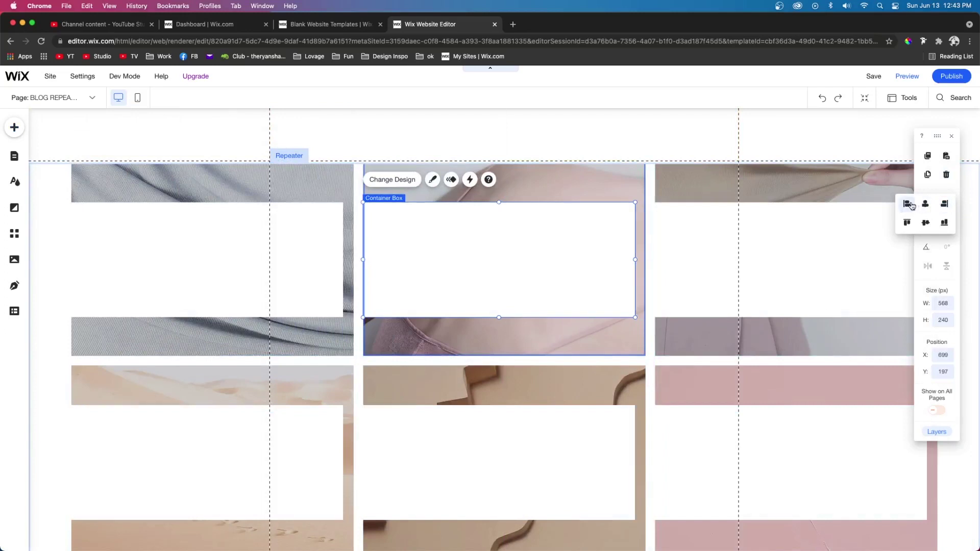
{"action": "left_click", "coordinate": [944, 222]}
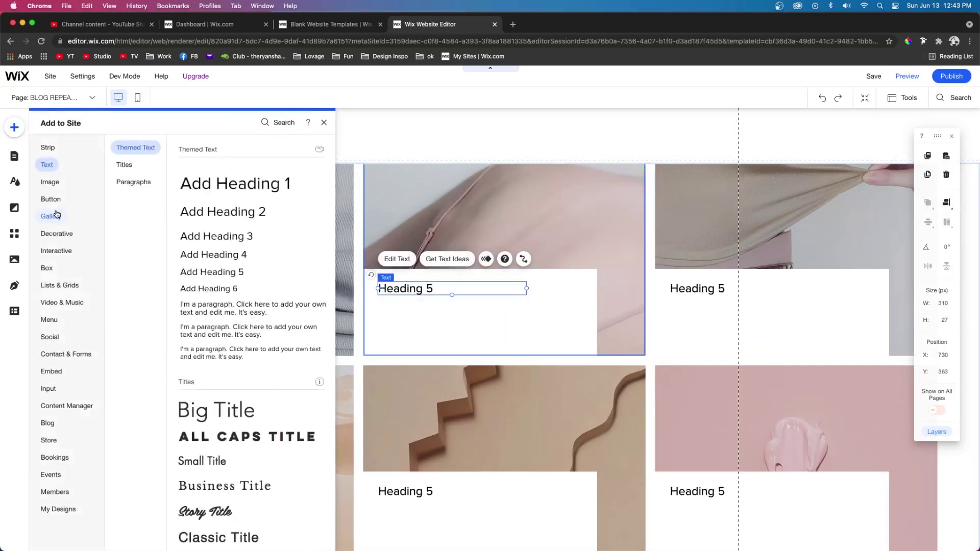
Add a Heading 5 title, a paragraph and a themed button inside each item's box
{"action": "left_click", "coordinate": [57, 214]}
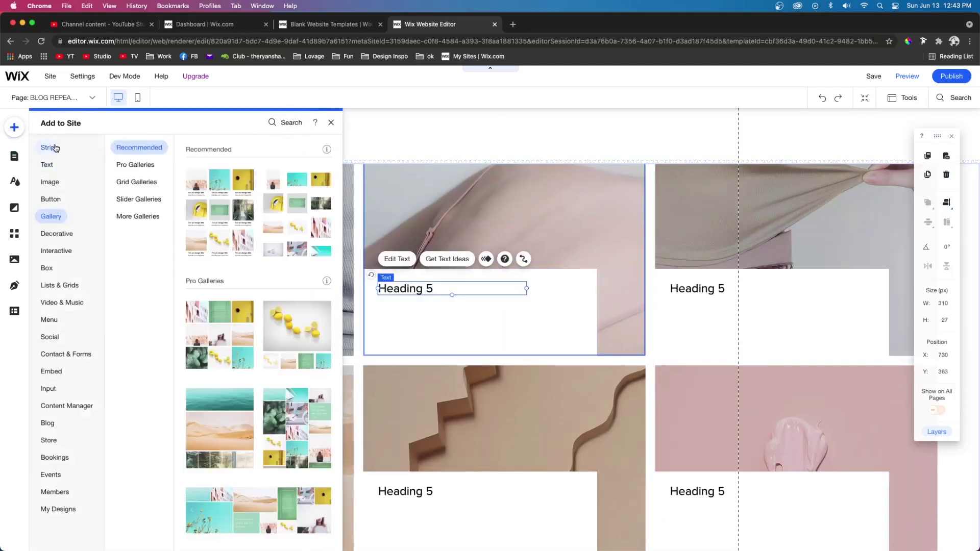
{"action": "mouse_move", "coordinate": [47, 166]}
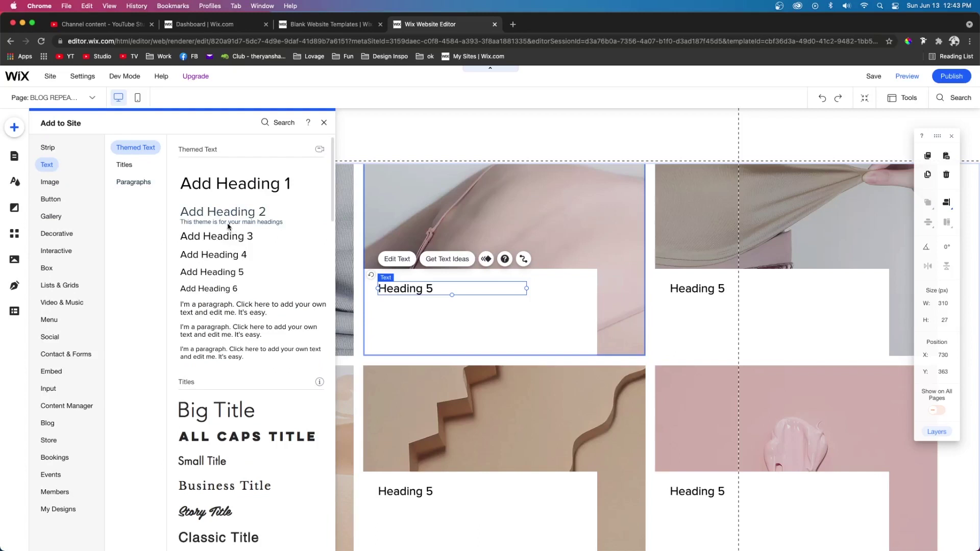
{"action": "left_click", "coordinate": [252, 308]}
{"action": "mouse_move", "coordinate": [49, 203]}
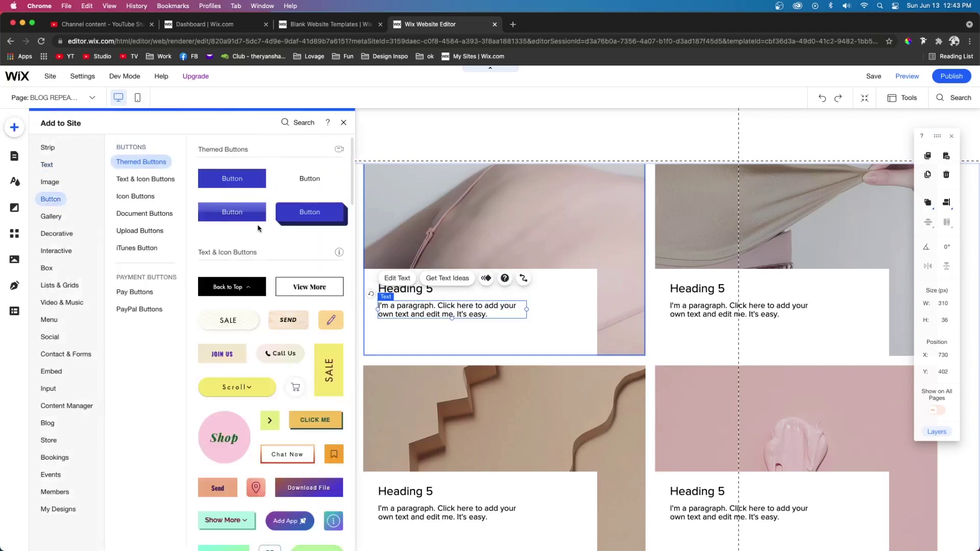
{"action": "left_click", "coordinate": [232, 181]}
{"action": "left_click", "coordinate": [629, 317]}
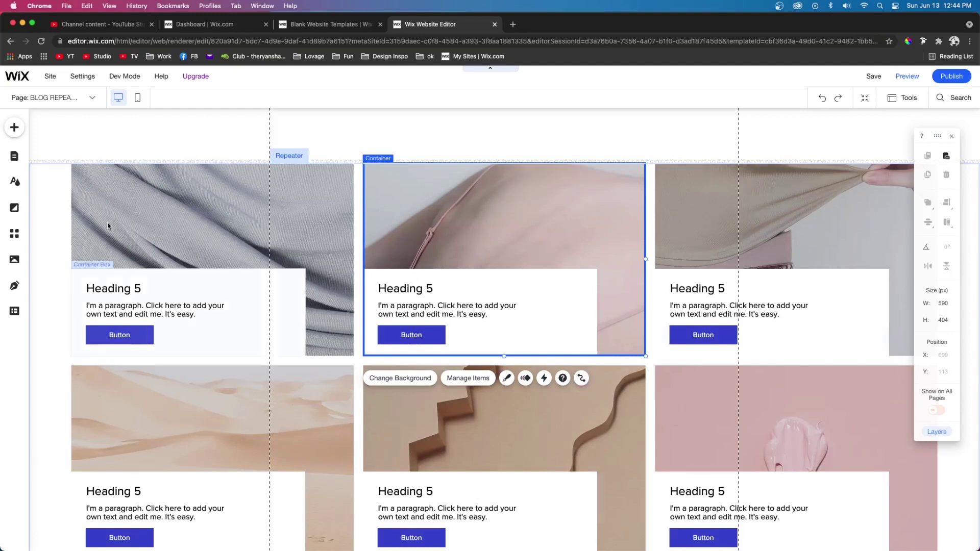
{"action": "left_click", "coordinate": [14, 127]}
Add a dataset from Content Manager and link it to the Posts collection
{"action": "mouse_move", "coordinate": [63, 408]}
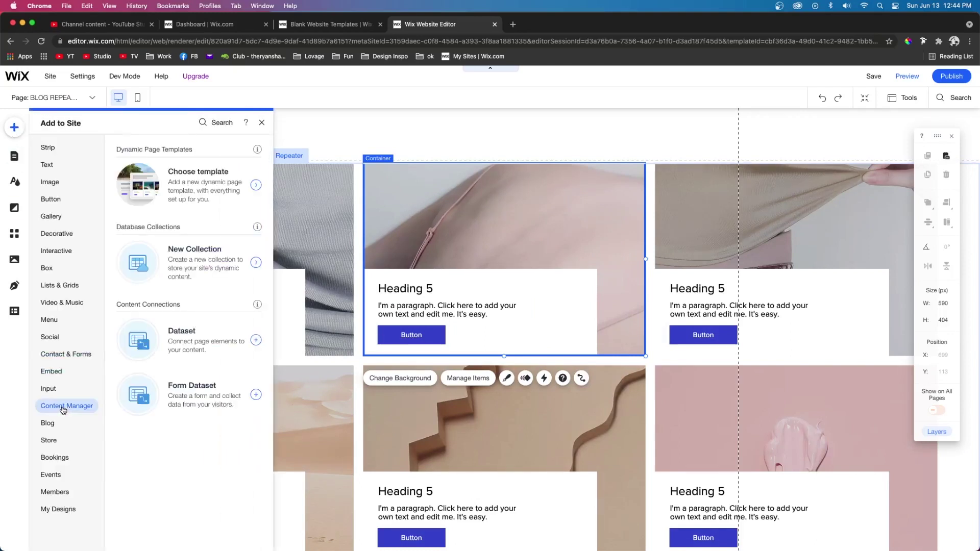
{"action": "left_click", "coordinate": [185, 341]}
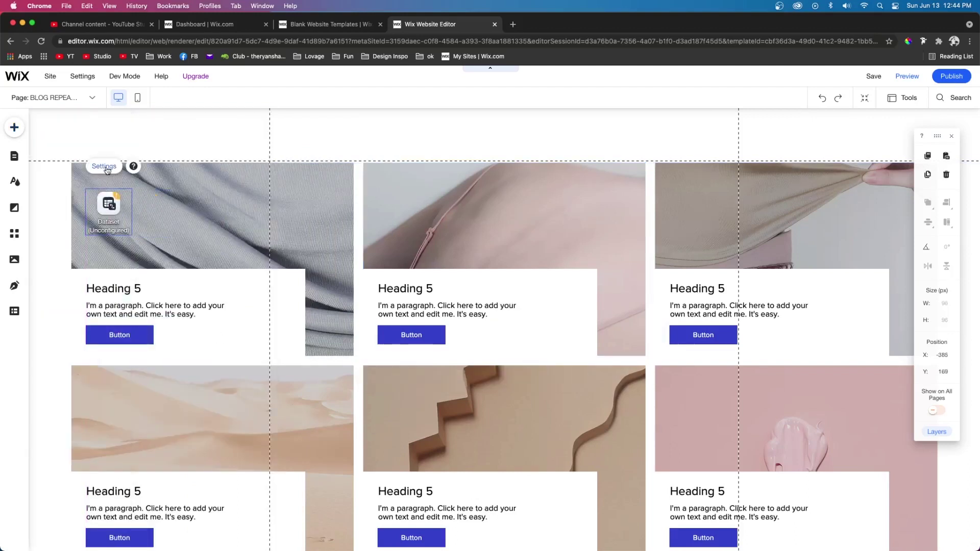
{"action": "left_click", "coordinate": [106, 167]}
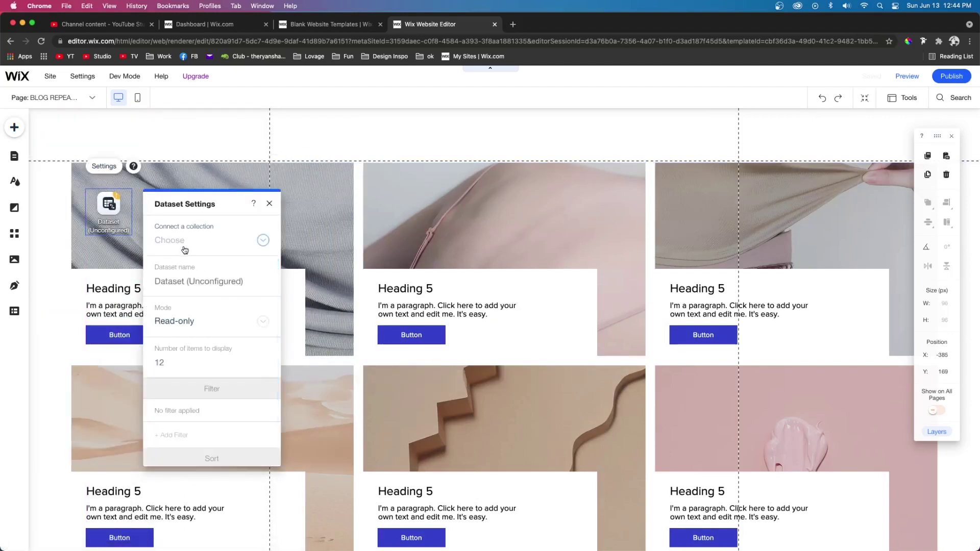
{"action": "left_click", "coordinate": [184, 241]}
{"action": "left_click", "coordinate": [176, 310]}
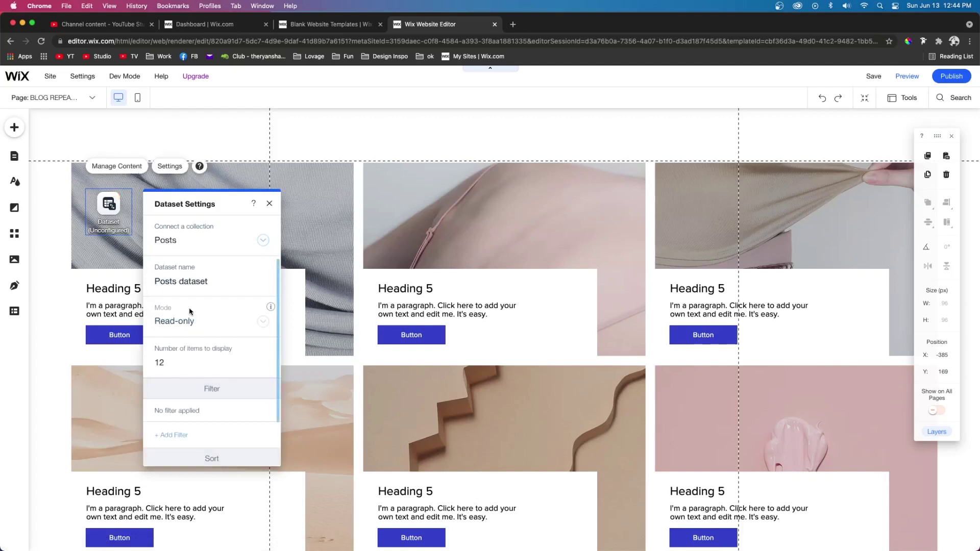
Close the dataset settings and open Connect to Data for the blog repeater
{"action": "left_click", "coordinate": [135, 232]}
{"action": "left_click", "coordinate": [148, 235]}
{"action": "left_click", "coordinate": [289, 378]}
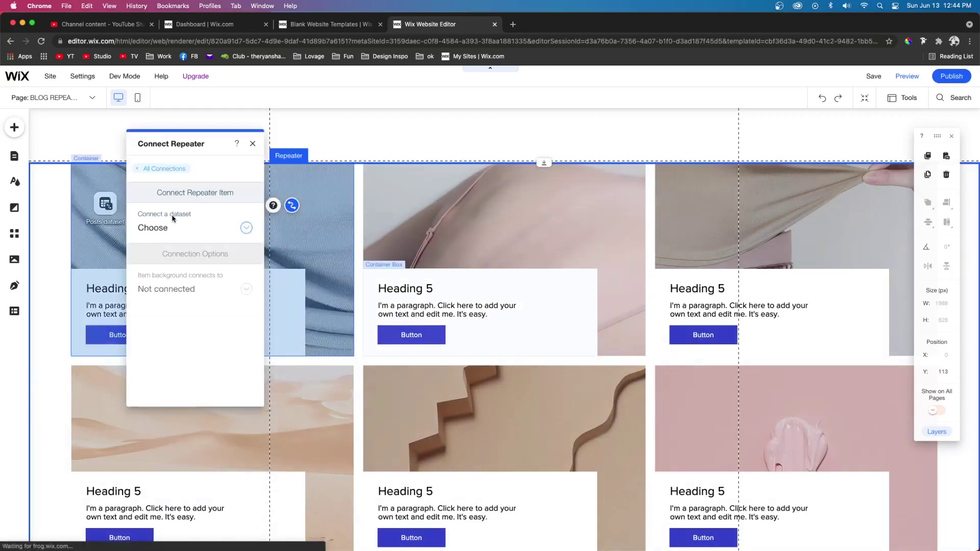
Bind the item background to Cover Image and the heading to the post Title
{"action": "left_click", "coordinate": [175, 295]}
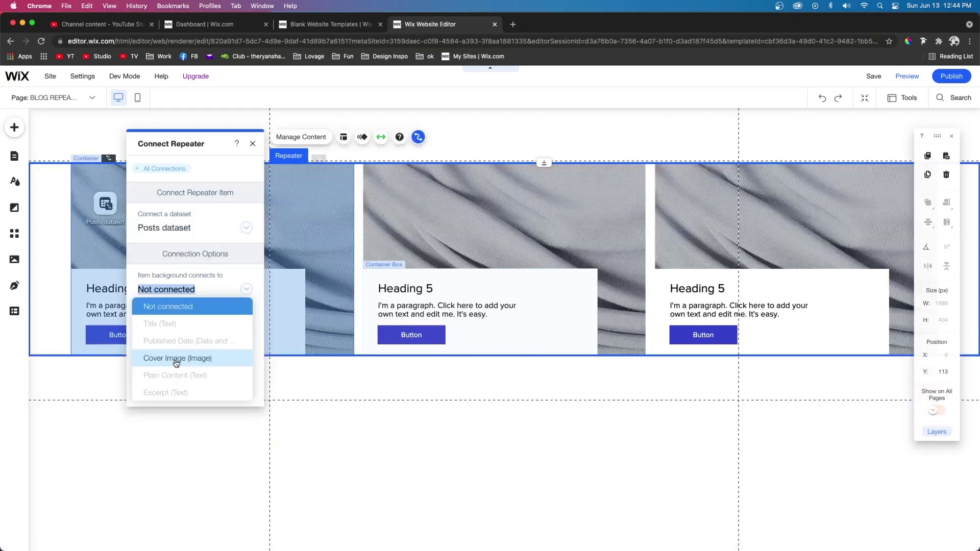
{"action": "left_click", "coordinate": [176, 360]}
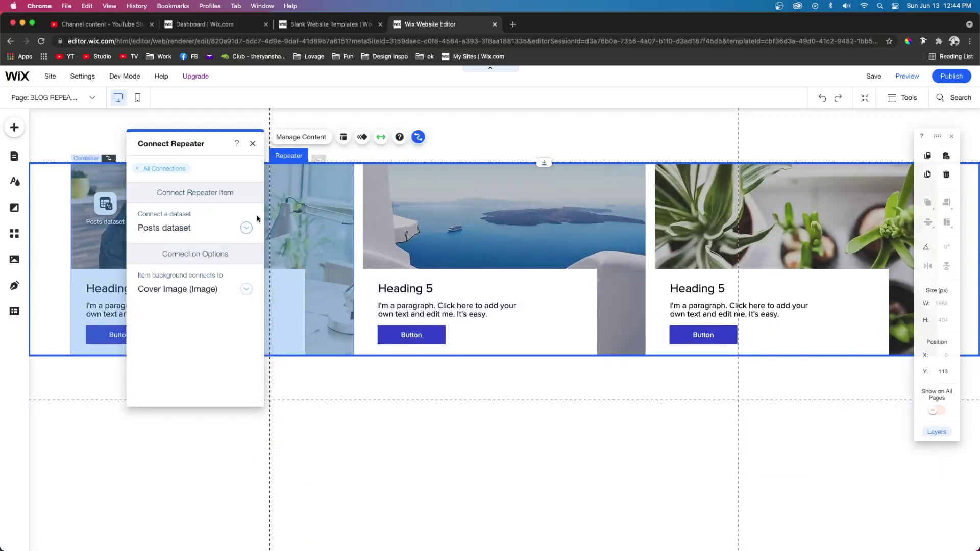
{"action": "left_click", "coordinate": [406, 289]}
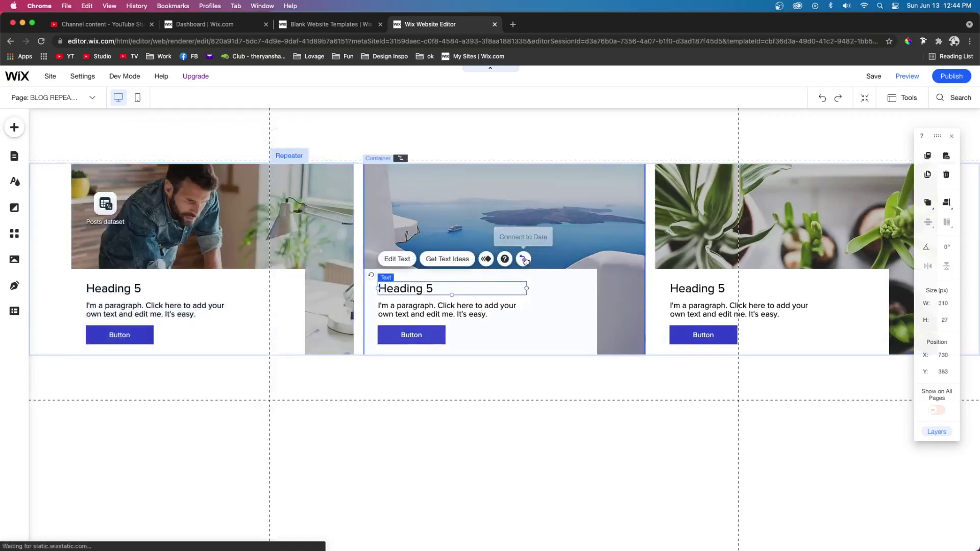
{"action": "left_click", "coordinate": [524, 260]}
{"action": "left_click", "coordinate": [274, 270]}
{"action": "left_click", "coordinate": [278, 313]}
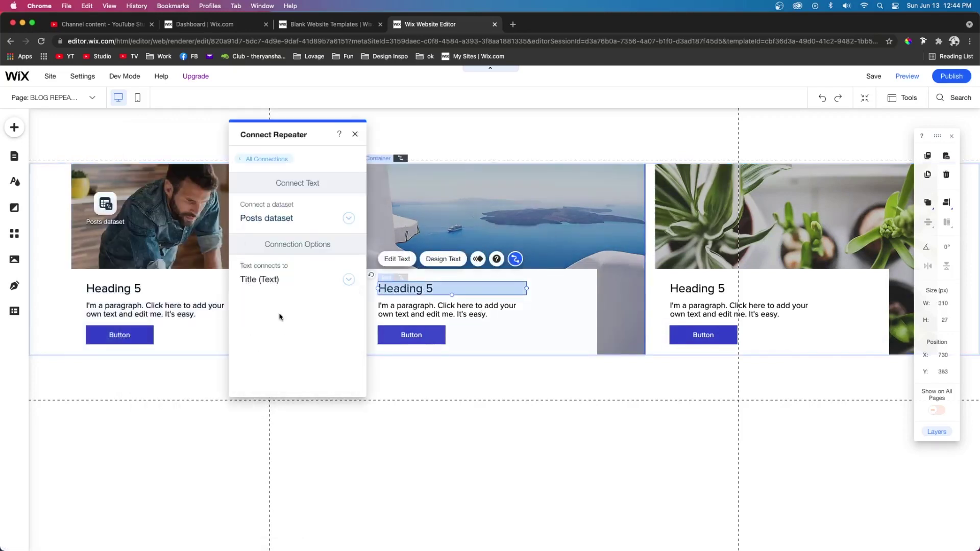
Connect the paragraph to the post Excerpt
{"action": "left_click", "coordinate": [454, 309]}
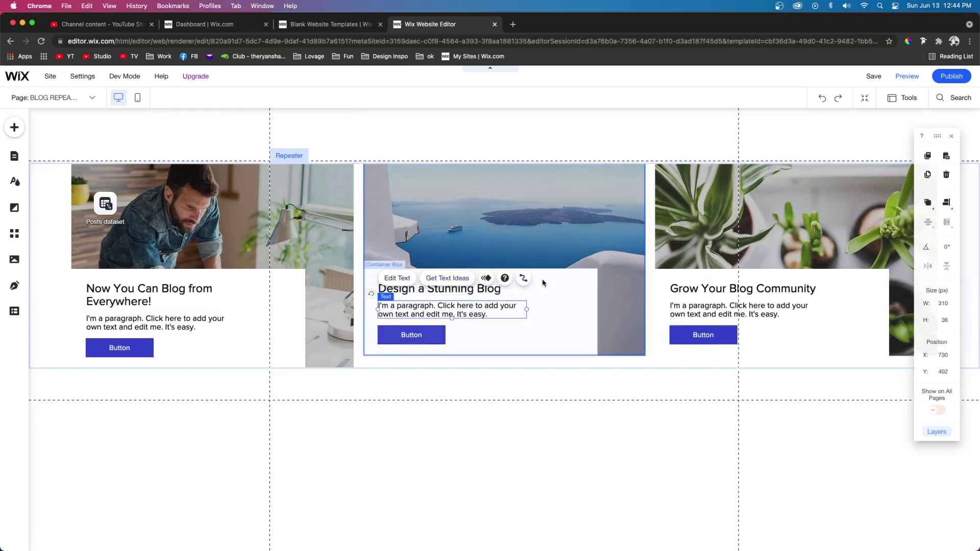
{"action": "left_click", "coordinate": [523, 279]}
{"action": "left_click", "coordinate": [275, 280]}
{"action": "left_click", "coordinate": [265, 383]}
Set the button's click action to the Post Page URL and check the preview
{"action": "left_click", "coordinate": [417, 357]}
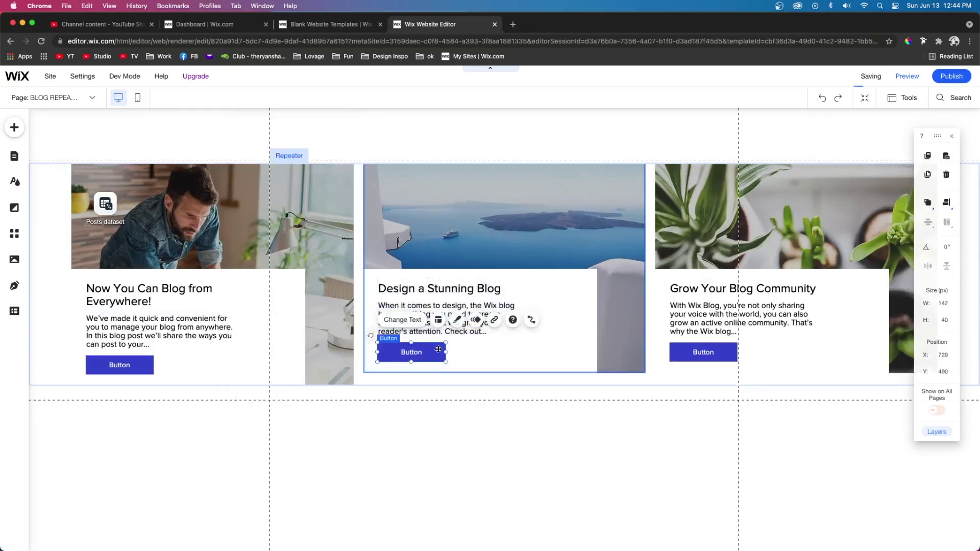
{"action": "left_click", "coordinate": [531, 319]}
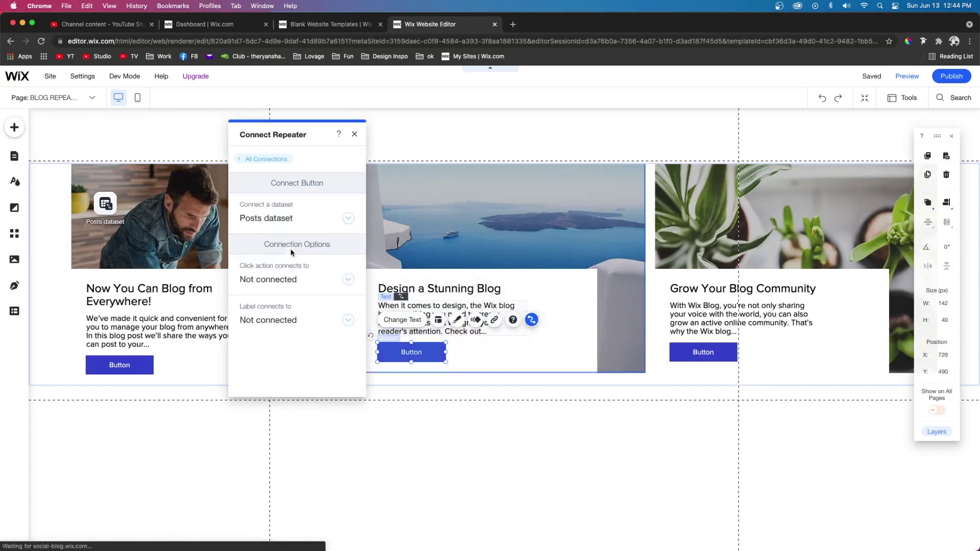
{"action": "left_click", "coordinate": [274, 279]}
{"action": "scroll", "coordinate": [264, 386], "scroll_direction": "down", "scroll_amount": 5}
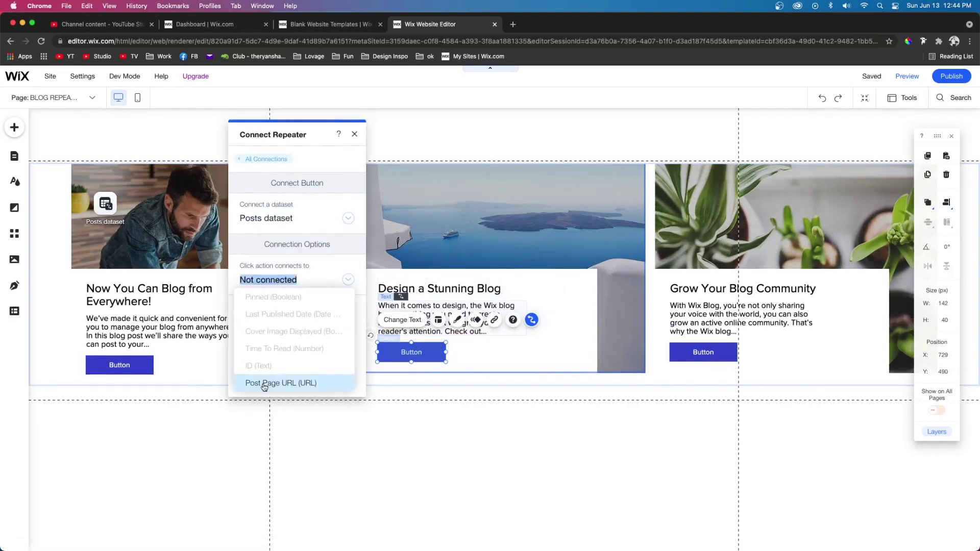
{"action": "left_click", "coordinate": [298, 384]}
{"action": "key", "text": "Escape"}
{"action": "key", "text": "Escape"}
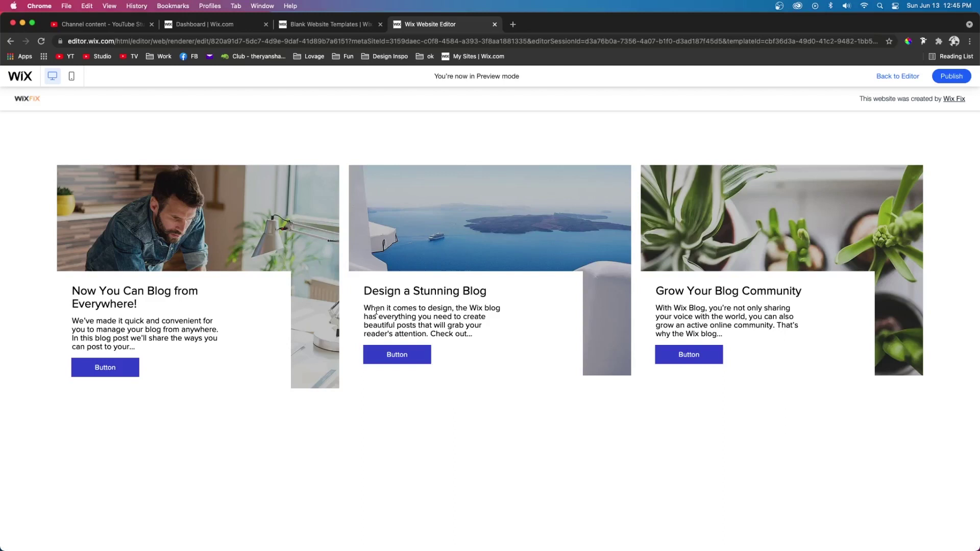
{"action": "key", "text": "Escape"}
Set the first post heading's font size to 14 and preview the six post cards
{"action": "left_click", "coordinate": [327, 255]}
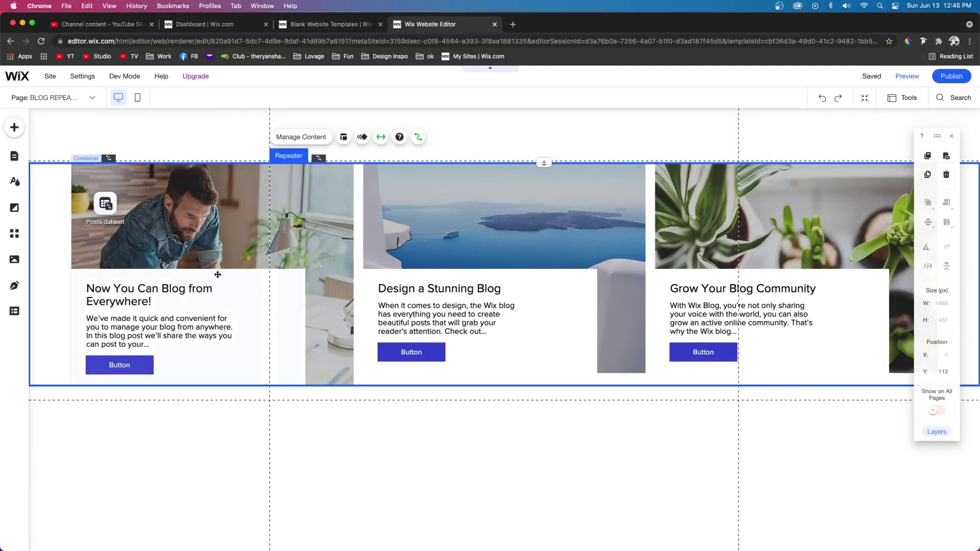
{"action": "left_click", "coordinate": [127, 296]}
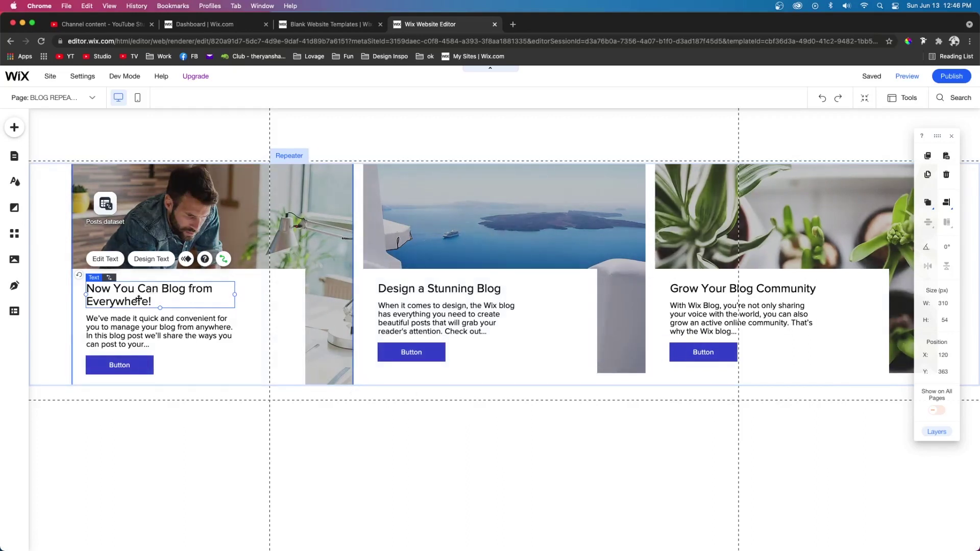
{"action": "left_click", "coordinate": [152, 259]}
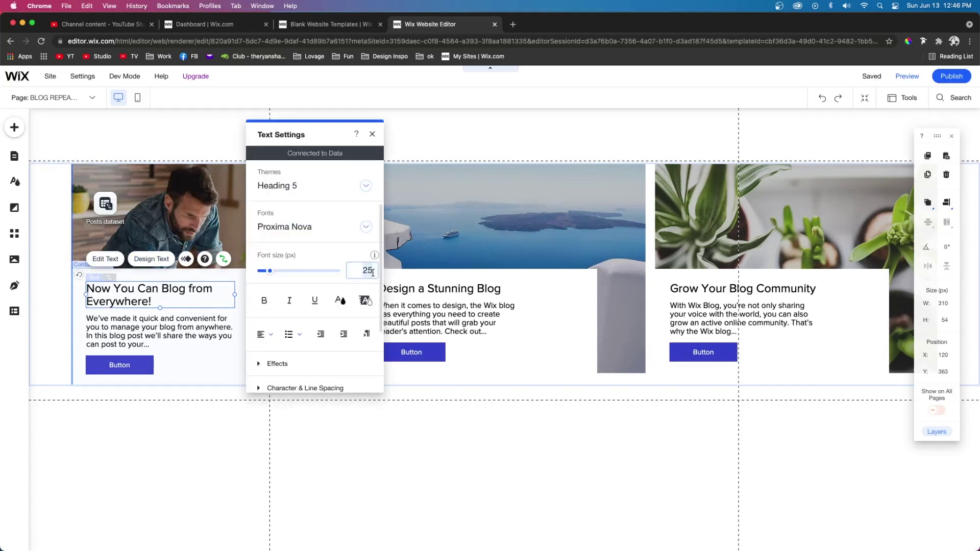
{"action": "type", "text": "14"}
{"action": "key", "text": "Return"}
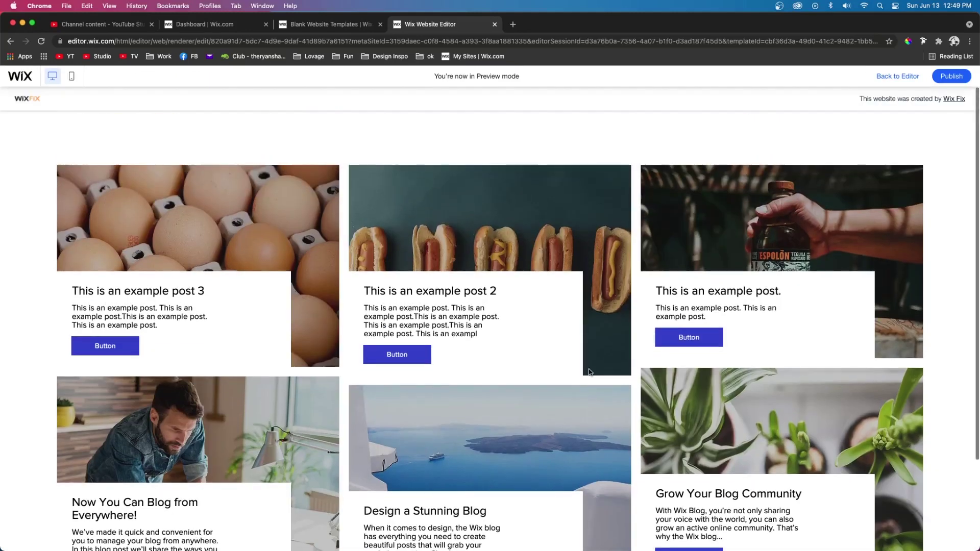
{"action": "scroll", "coordinate": [589, 371], "scroll_direction": "down", "scroll_amount": 4}
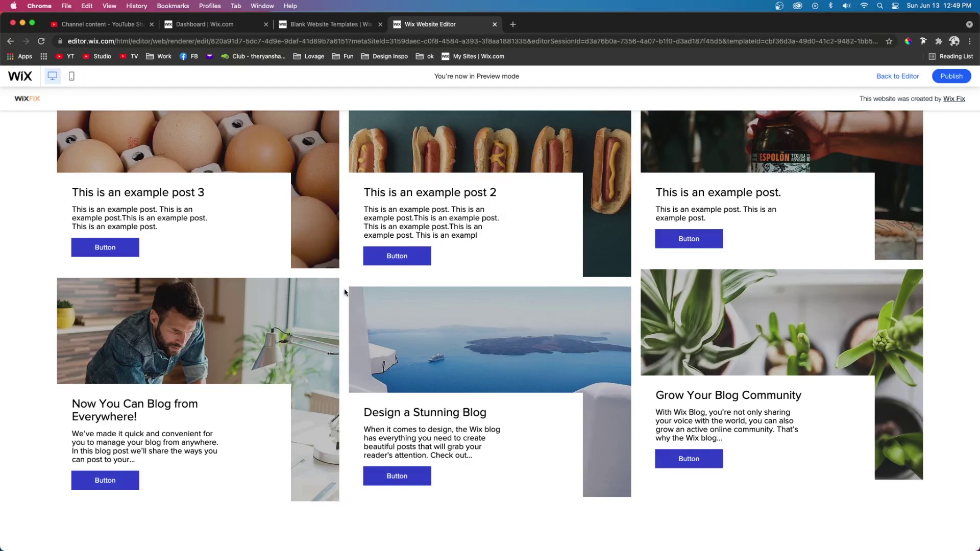
Back in the editor, add an online store from the Store section of the Add panel
{"action": "key", "text": "super+p"}
{"action": "left_click", "coordinate": [14, 127]}
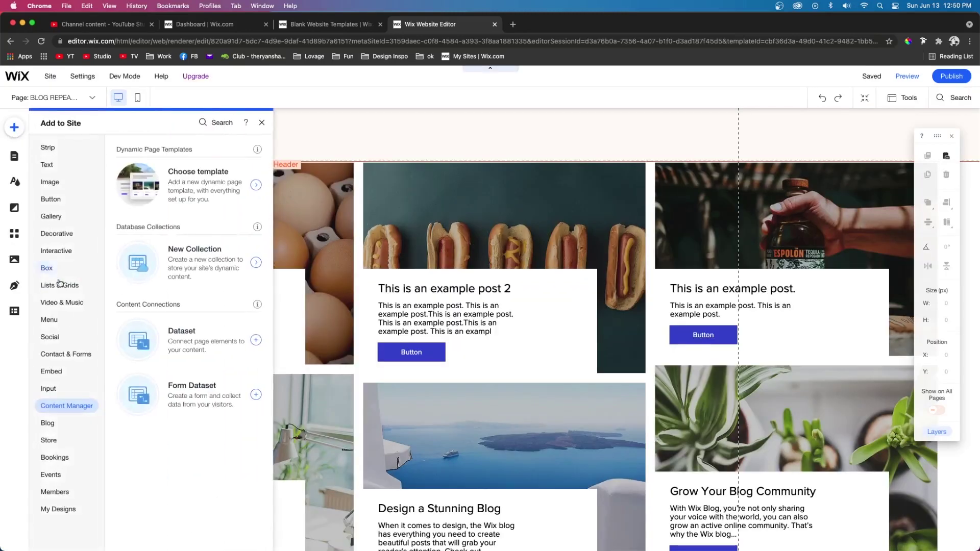
{"action": "left_click", "coordinate": [52, 440]}
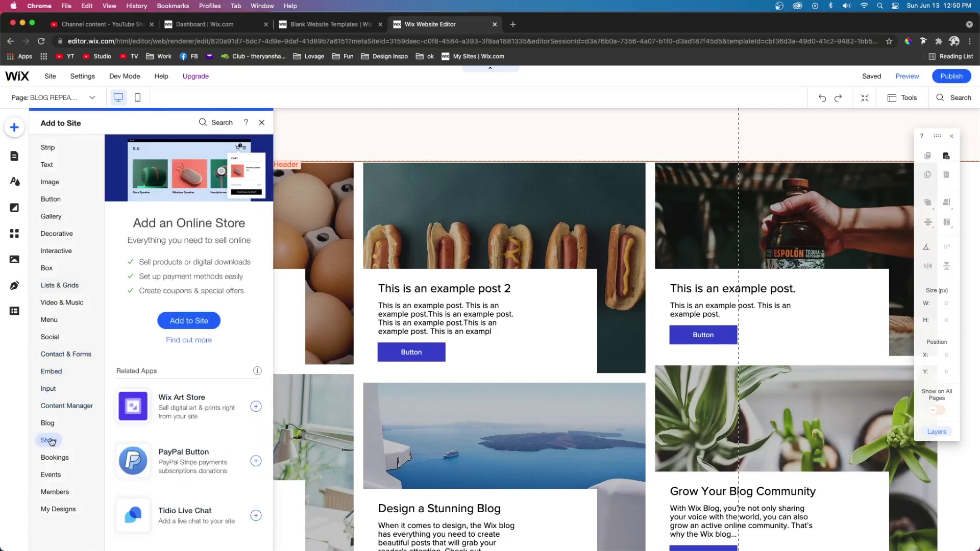
{"action": "left_click", "coordinate": [178, 322]}
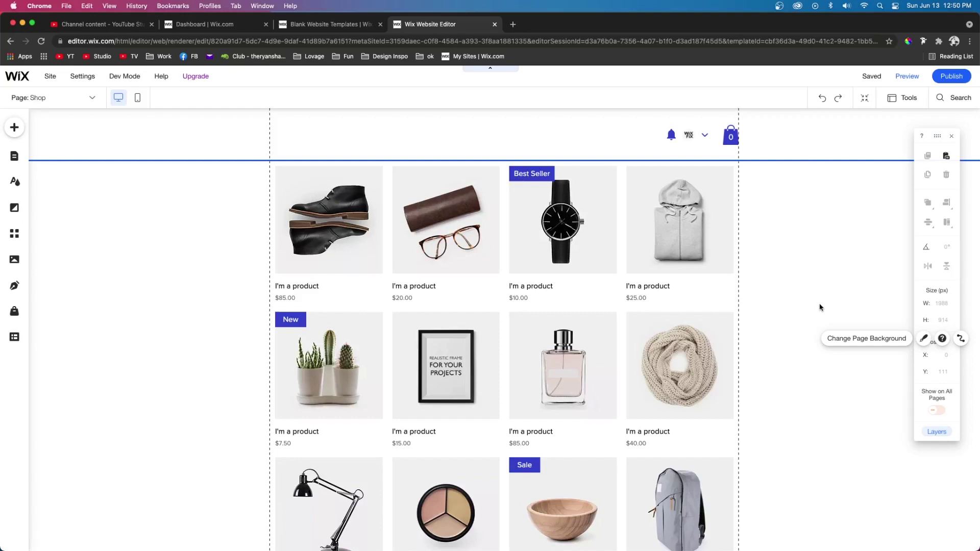
Create a blank Shop Repeater page and add a Lists & Grids image repeater
{"action": "left_click", "coordinate": [14, 156]}
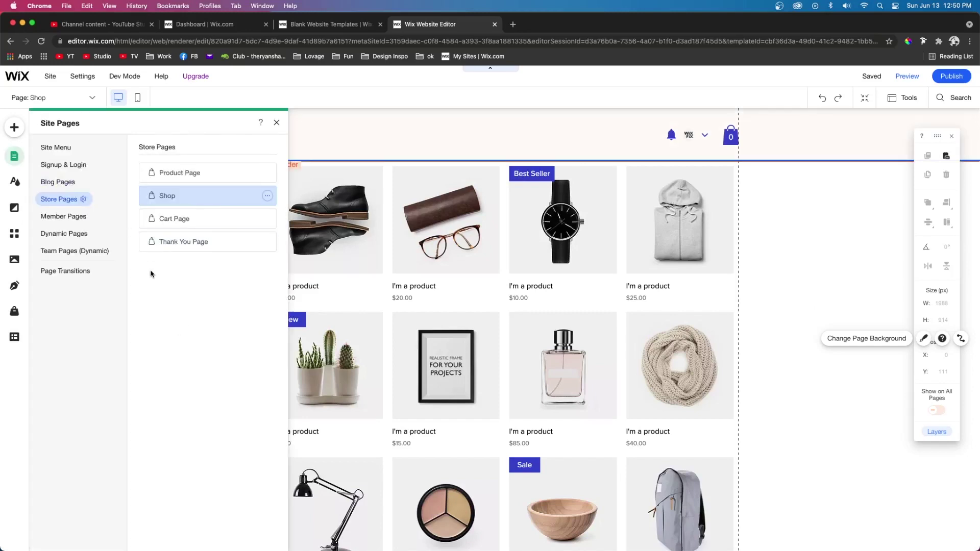
{"action": "left_click", "coordinate": [61, 150]}
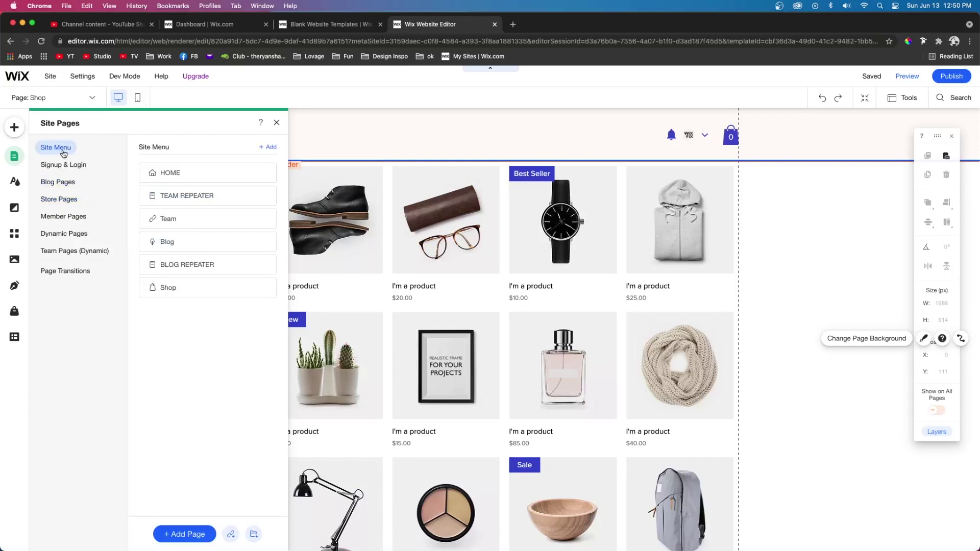
{"action": "left_click", "coordinate": [179, 533]}
{"action": "left_click", "coordinate": [14, 127]}
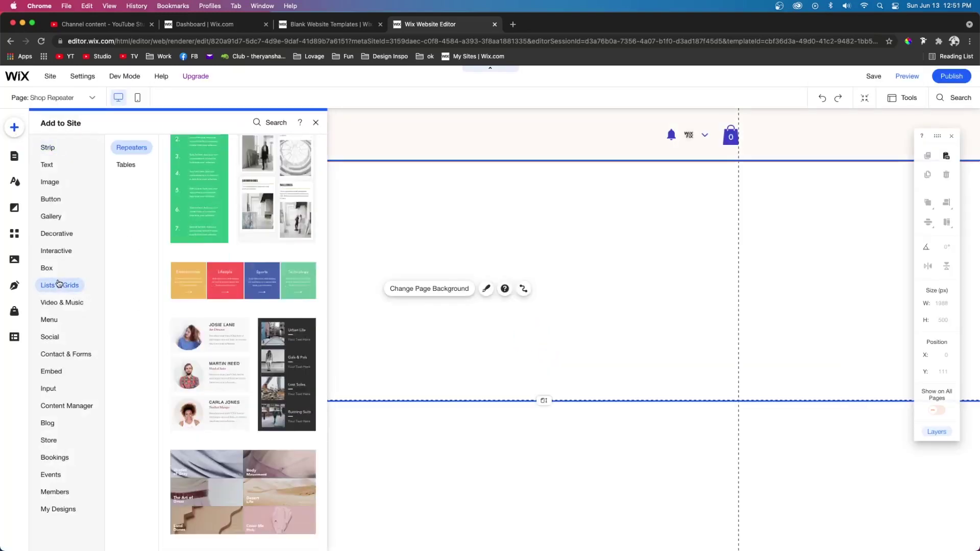
{"action": "left_click", "coordinate": [219, 263]}
{"action": "left_click", "coordinate": [647, 213]}
Stretch the repeater to full width and set item spacing to 30
{"action": "left_click", "coordinate": [728, 185]}
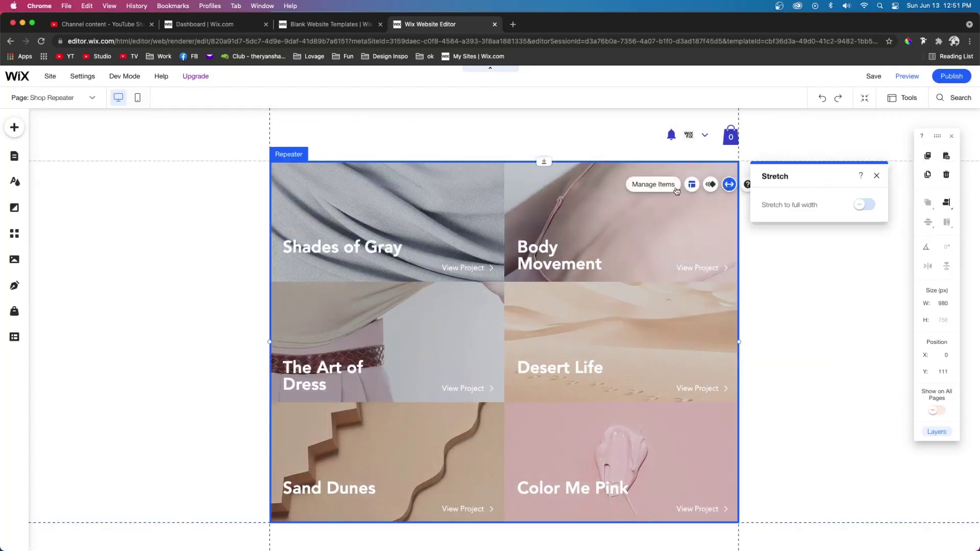
{"action": "left_click", "coordinate": [863, 205]}
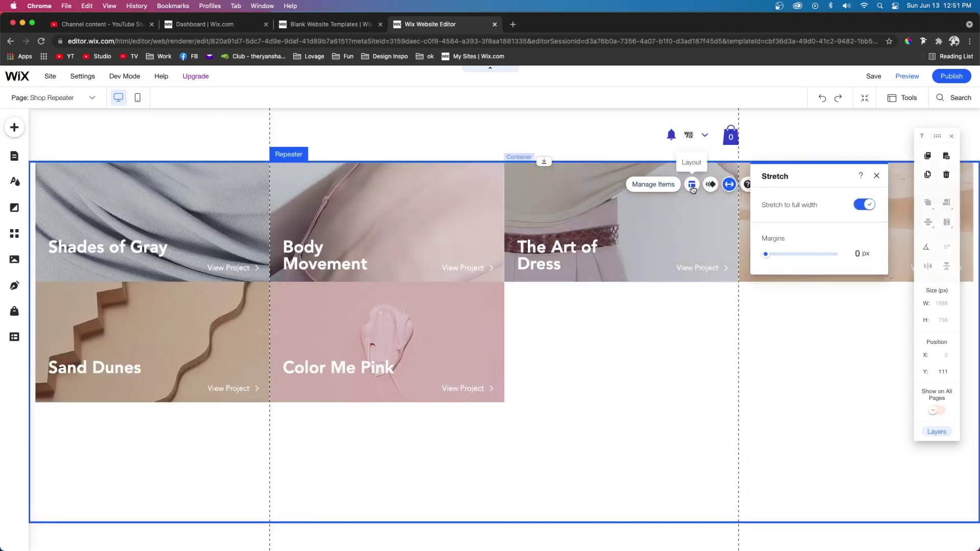
{"action": "left_click", "coordinate": [691, 184]}
{"action": "left_click", "coordinate": [249, 255]}
{"action": "type", "text": "30"}
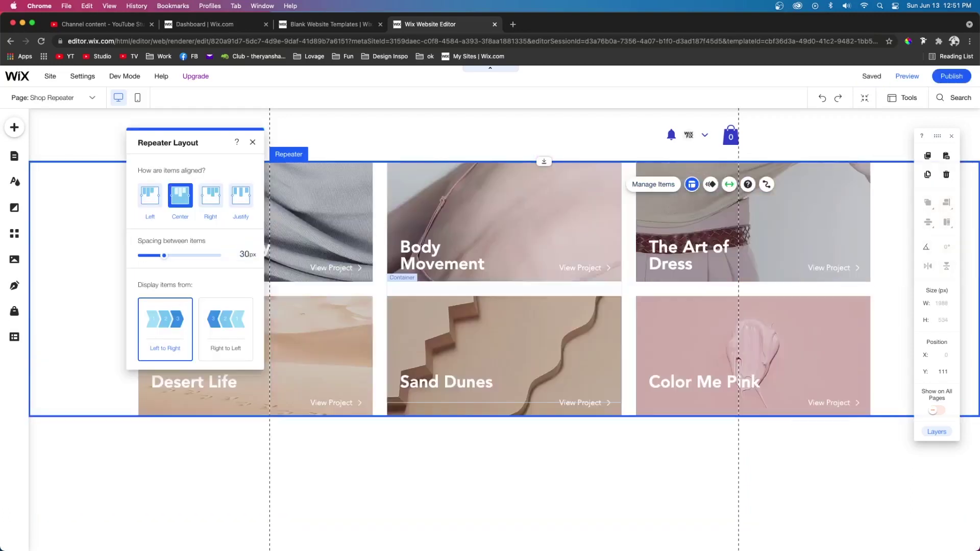
Delete the item titles, View Project texts and arrows, and make items about 490 by 331
{"action": "left_click", "coordinate": [442, 255]}
{"action": "key", "text": "Delete"}
{"action": "left_click", "coordinate": [580, 267]}
{"action": "key", "text": "Delete"}
{"action": "left_click", "coordinate": [608, 268]}
{"action": "key", "text": "Delete"}
{"action": "left_click", "coordinate": [255, 225]}
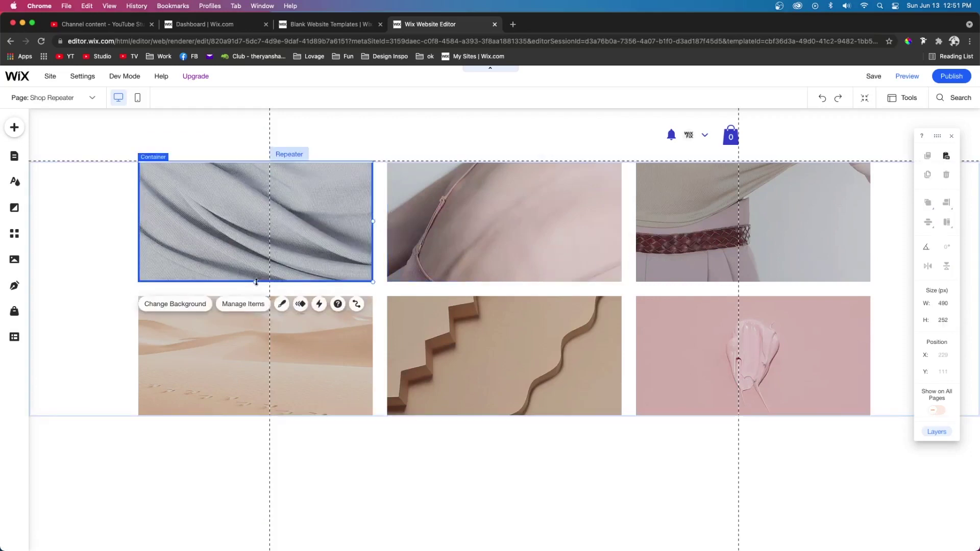
{"action": "left_click_drag", "start_coordinate": [255, 281], "coordinate": [254, 321]}
Set the item background to white and remove its background images
{"action": "left_click", "coordinate": [424, 391]}
{"action": "left_click", "coordinate": [668, 258]}
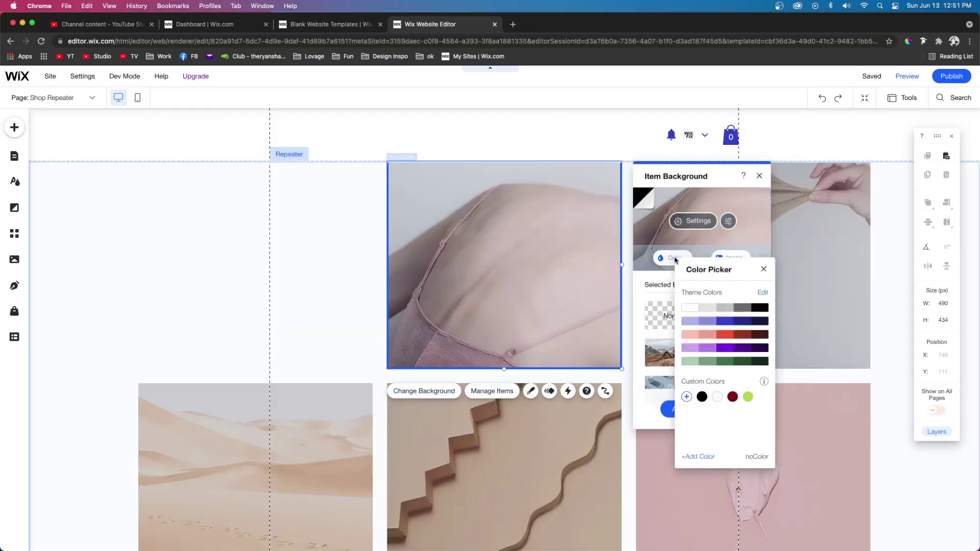
{"action": "left_click", "coordinate": [685, 308]}
{"action": "left_click", "coordinate": [837, 280]}
{"action": "left_click", "coordinate": [852, 278]}
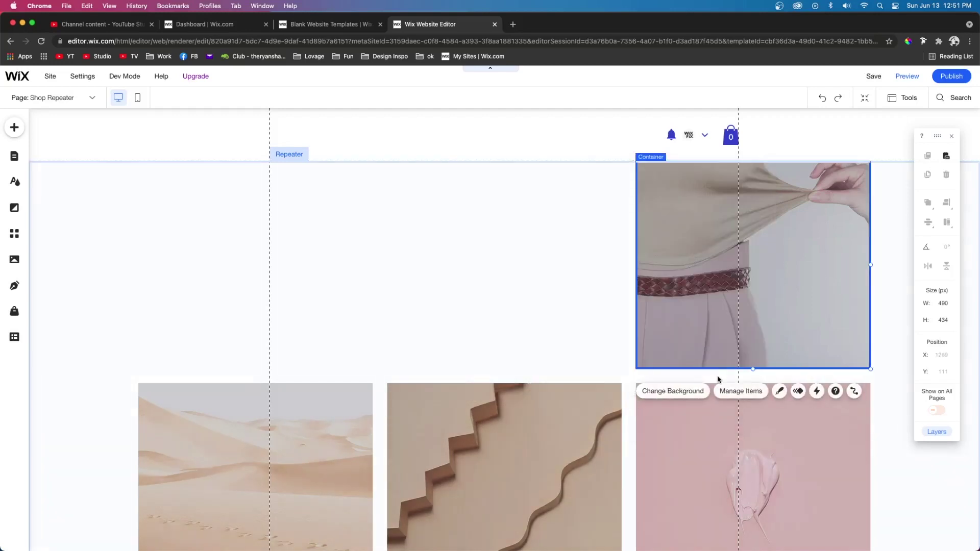
{"action": "left_click", "coordinate": [664, 391]}
{"action": "left_click", "coordinate": [528, 256]}
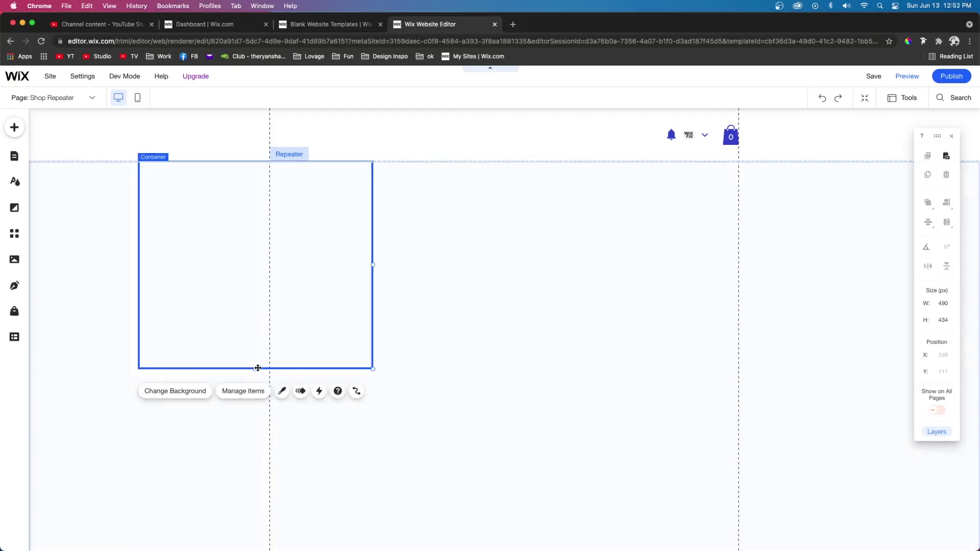
Put a stock donut image into the repeater items, sized to fill each item
{"action": "left_click", "coordinate": [15, 128]}
{"action": "left_click", "coordinate": [51, 182]}
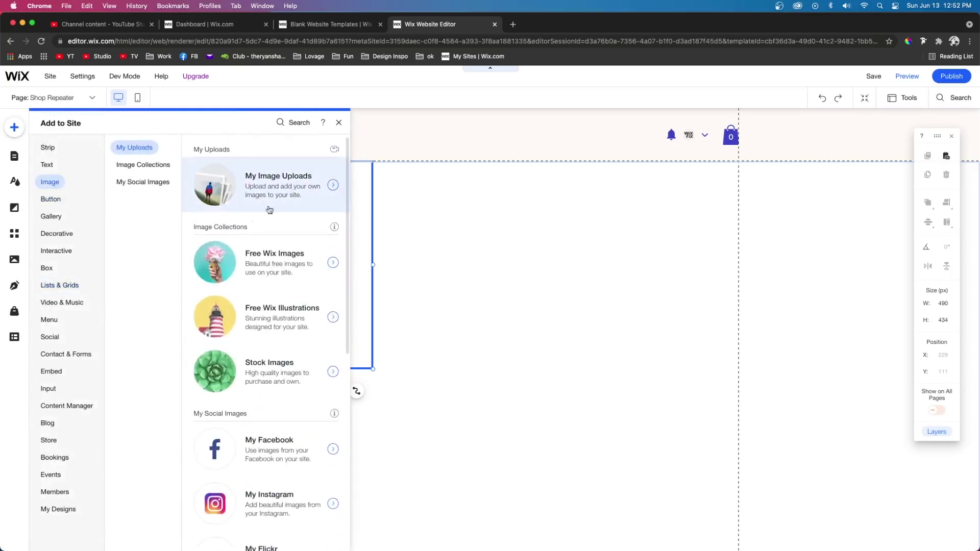
{"action": "left_click", "coordinate": [260, 365]}
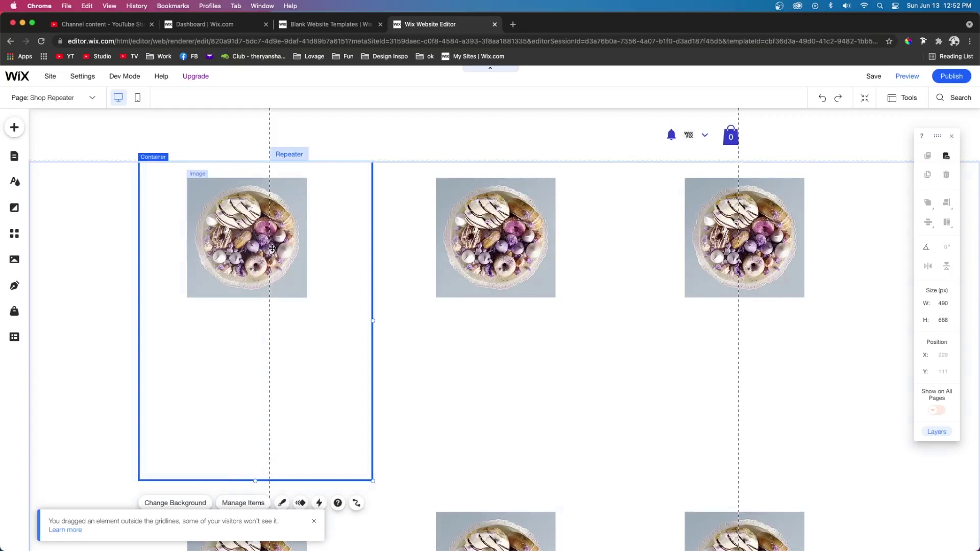
{"action": "left_click", "coordinate": [232, 238]}
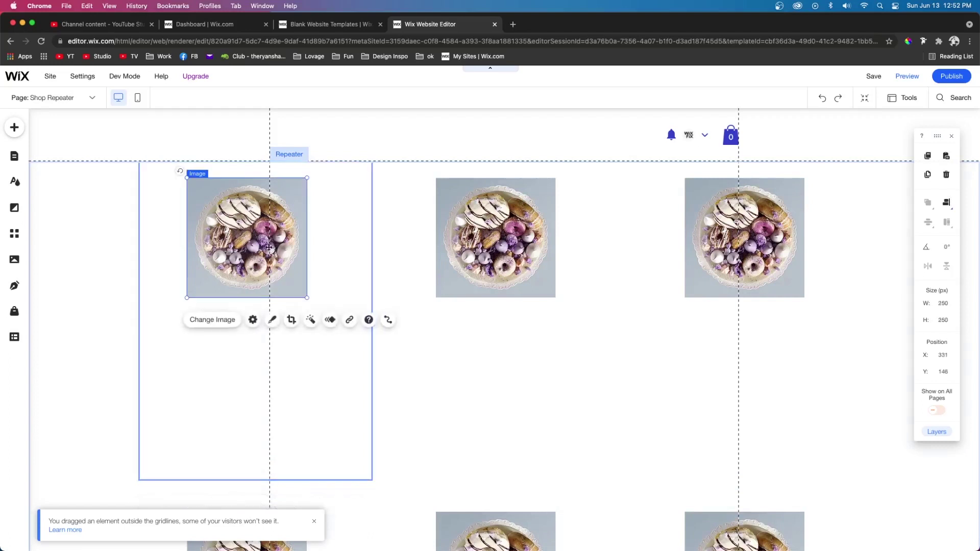
{"action": "key", "text": "super+z"}
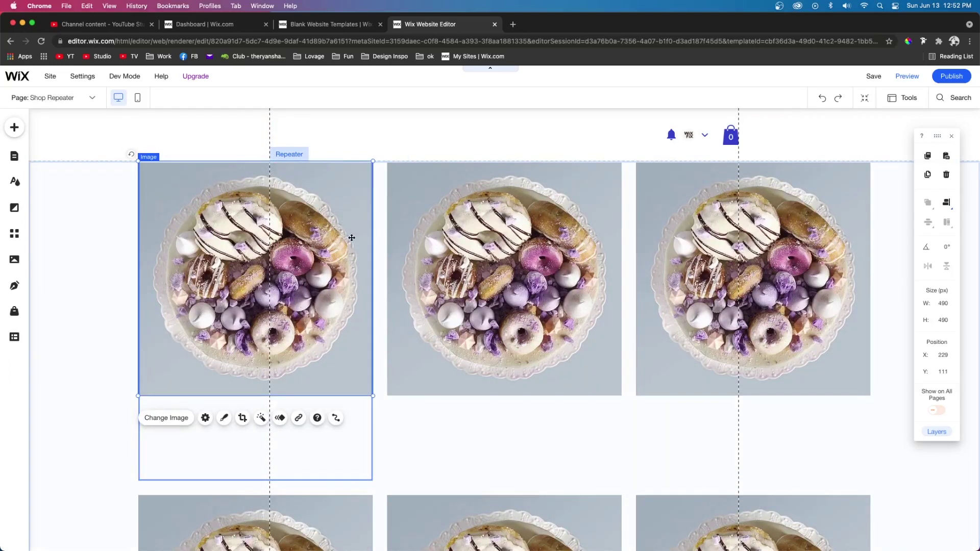
{"action": "scroll", "coordinate": [177, 218], "scroll_direction": "down", "scroll_amount": 2}
Drag a heading into the middle repeater item
{"action": "left_click", "coordinate": [14, 127]}
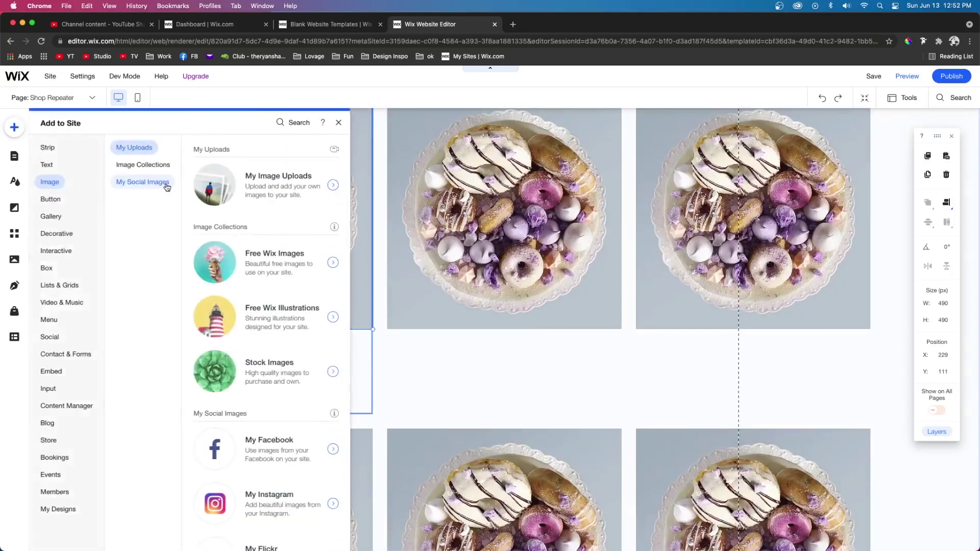
{"action": "mouse_move", "coordinate": [45, 164]}
{"action": "left_click_drag", "start_coordinate": [226, 216], "coordinate": [435, 386]}
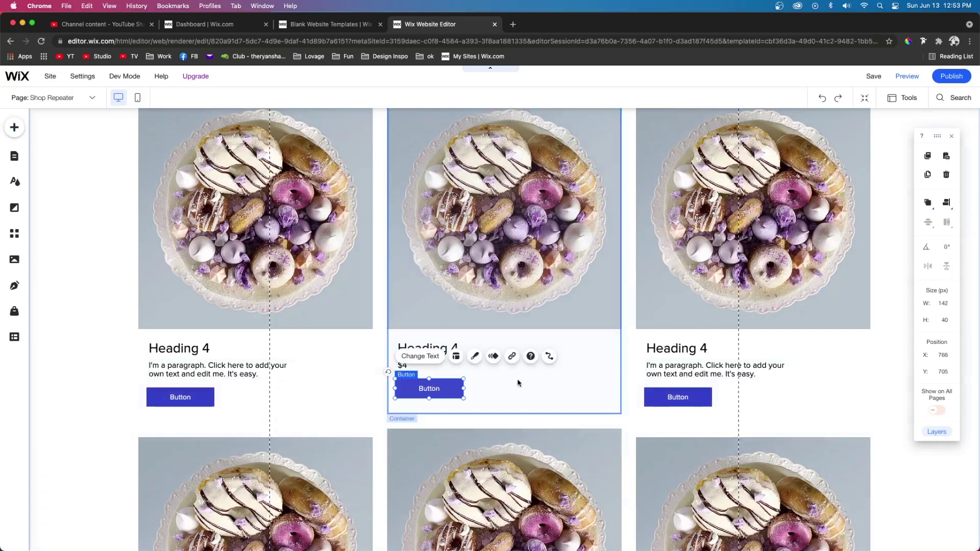
{"action": "left_click", "coordinate": [255, 219]}
{"action": "scroll", "coordinate": [255, 219], "scroll_direction": "up", "scroll_amount": 2}
Add a dataset to the page from Content Manager
{"action": "left_click", "coordinate": [14, 127]}
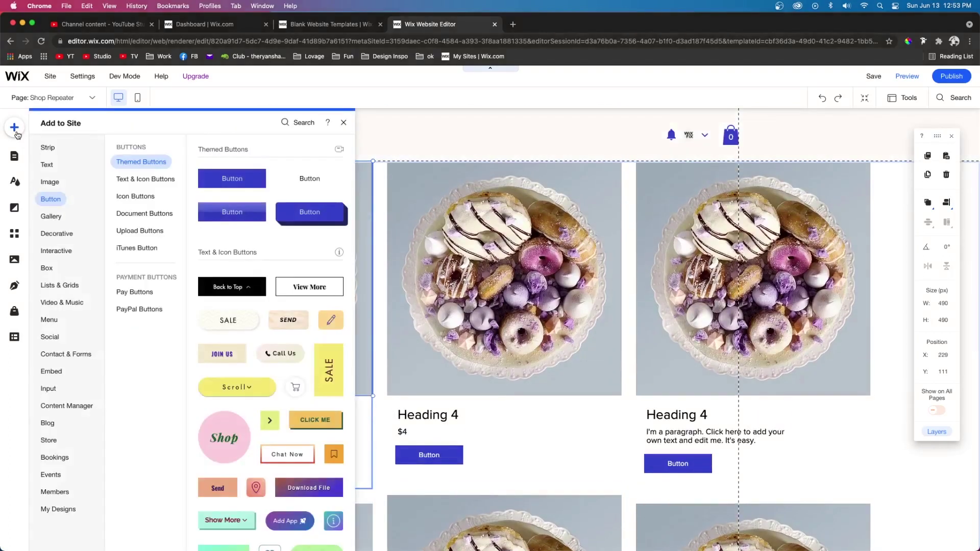
{"action": "mouse_move", "coordinate": [65, 406]}
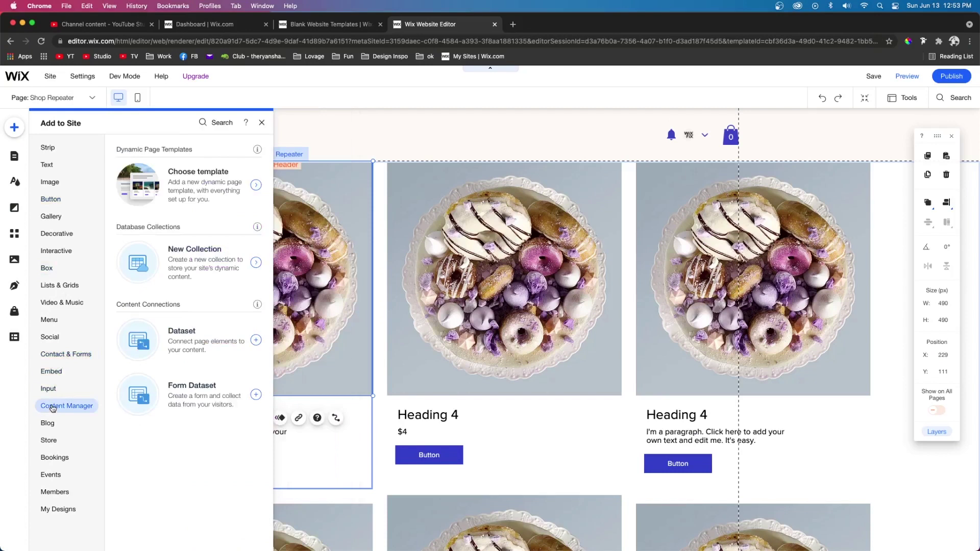
{"action": "left_click", "coordinate": [211, 347]}
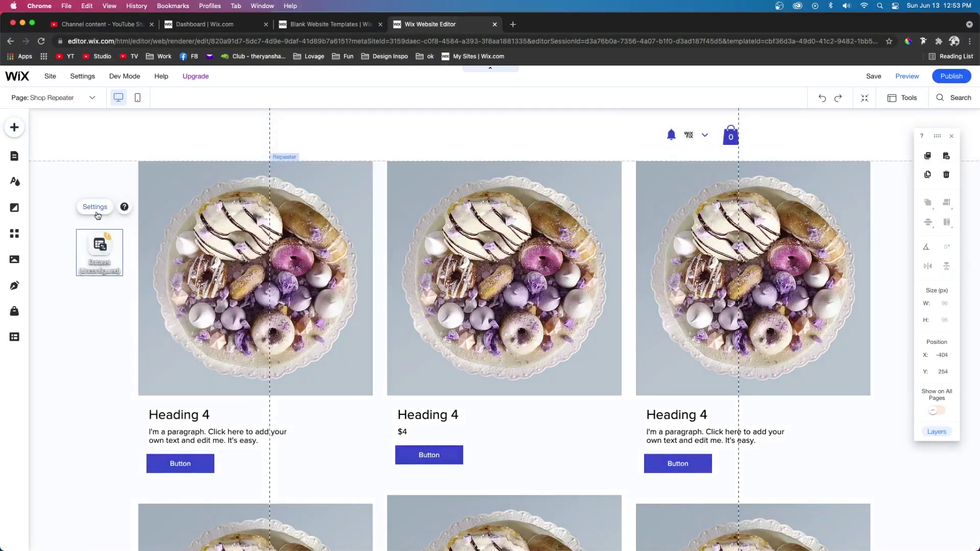
Link the dataset to the store Products collection and connect the repeater to it
{"action": "left_click", "coordinate": [95, 207]}
{"action": "left_click", "coordinate": [176, 282]}
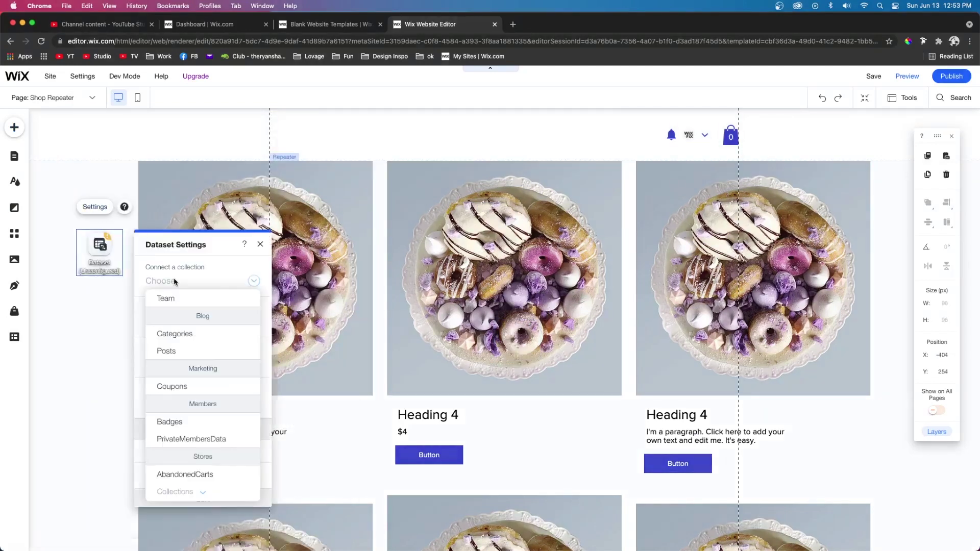
{"action": "scroll", "coordinate": [196, 389], "scroll_direction": "down", "scroll_amount": 3}
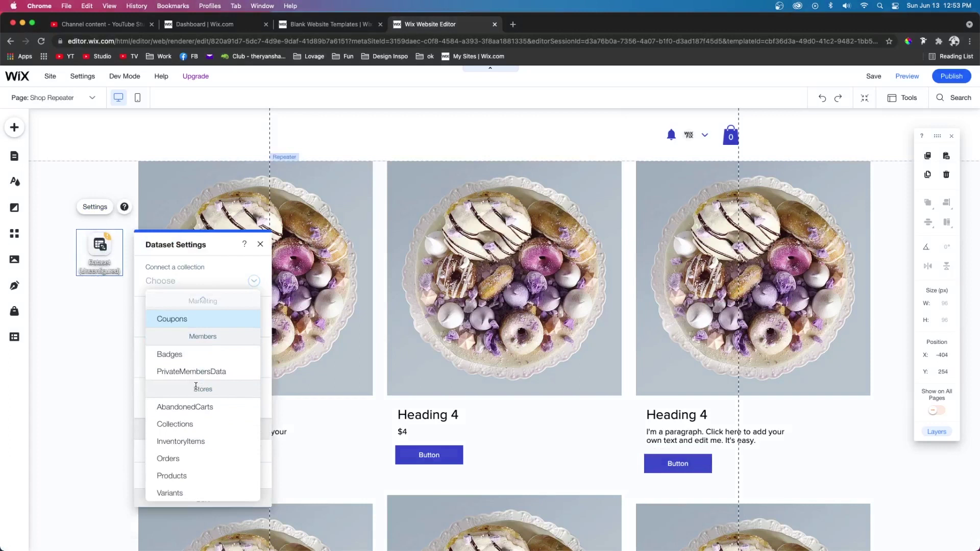
{"action": "left_click", "coordinate": [172, 475]}
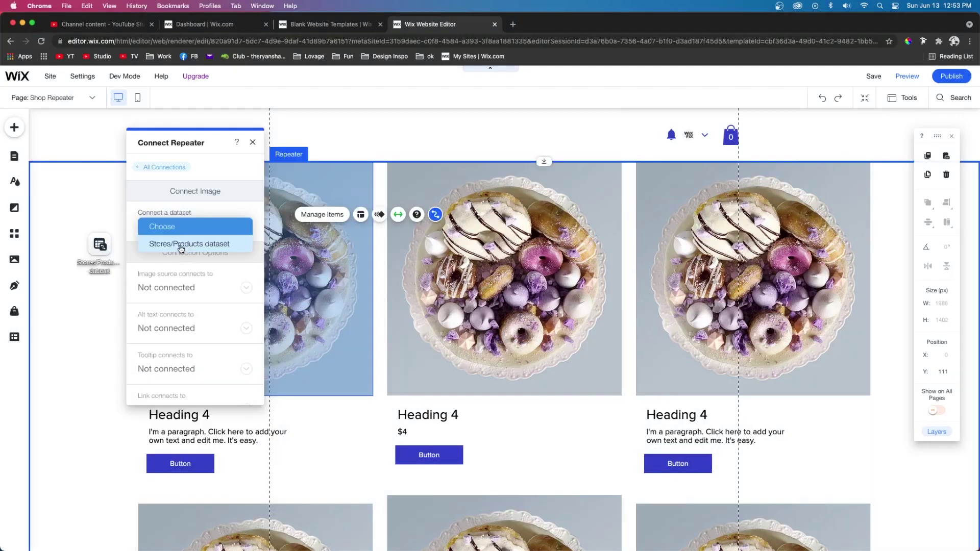
{"action": "left_click", "coordinate": [181, 248]}
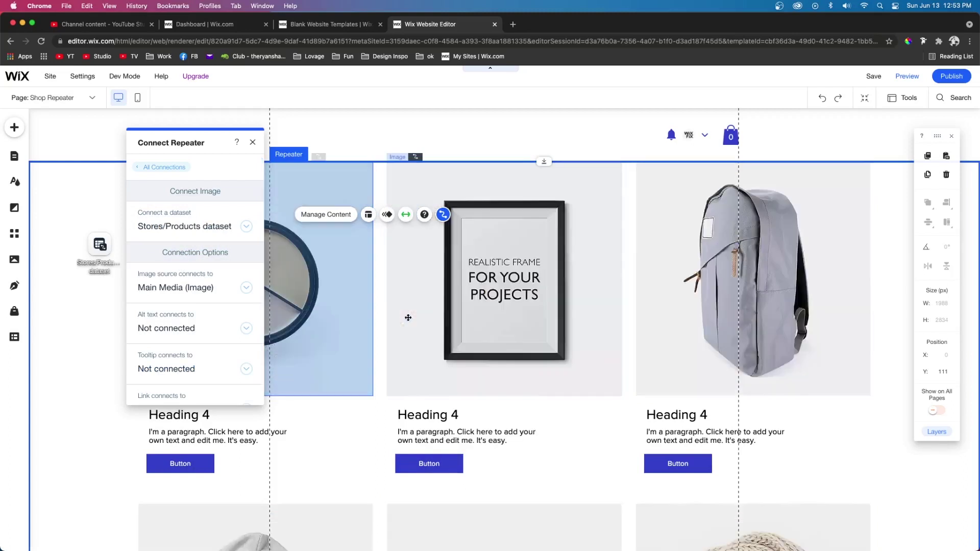
Bind the heading to the product Name and the paragraph to the product price
{"action": "left_click", "coordinate": [429, 415]}
{"action": "left_click", "coordinate": [543, 383]}
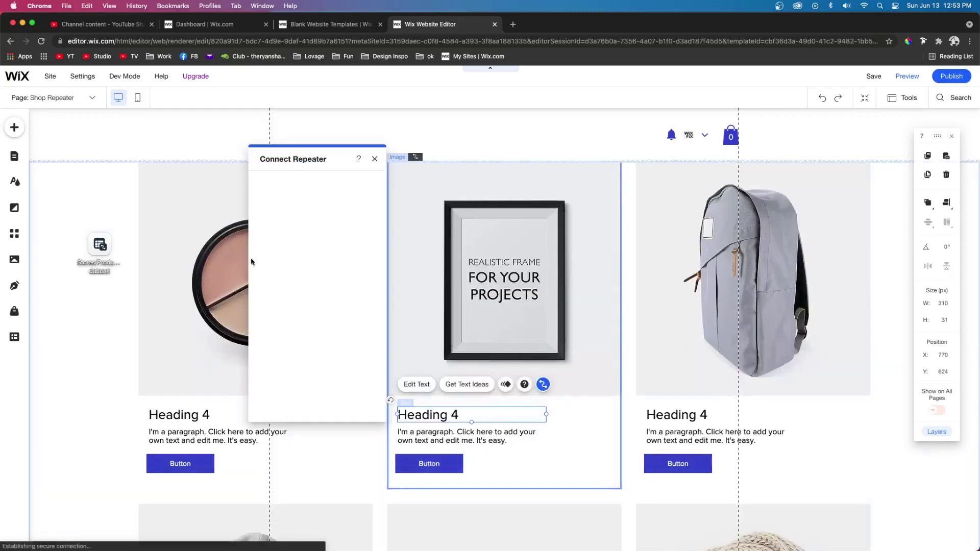
{"action": "left_click", "coordinate": [308, 303]}
{"action": "left_click", "coordinate": [285, 356]}
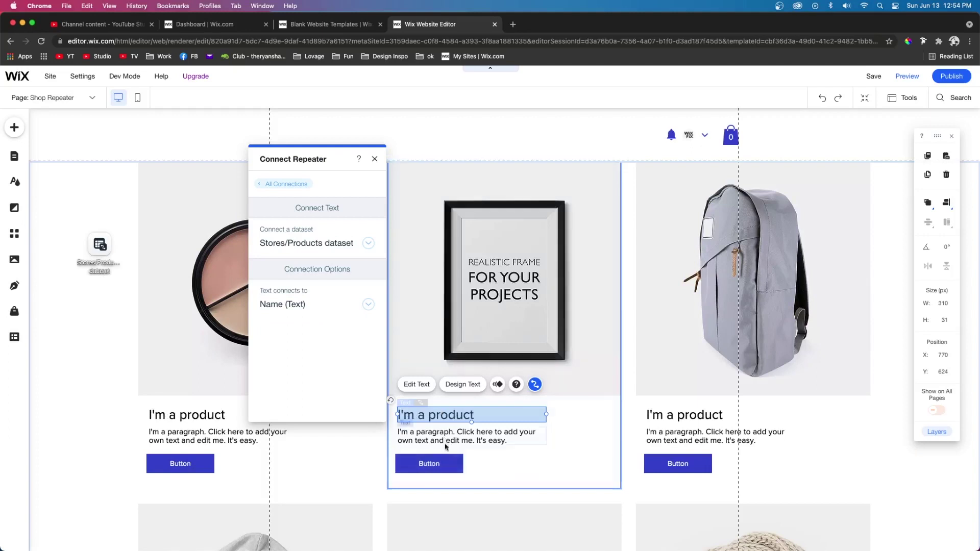
{"action": "left_click", "coordinate": [444, 440]}
{"action": "left_click", "coordinate": [542, 404]}
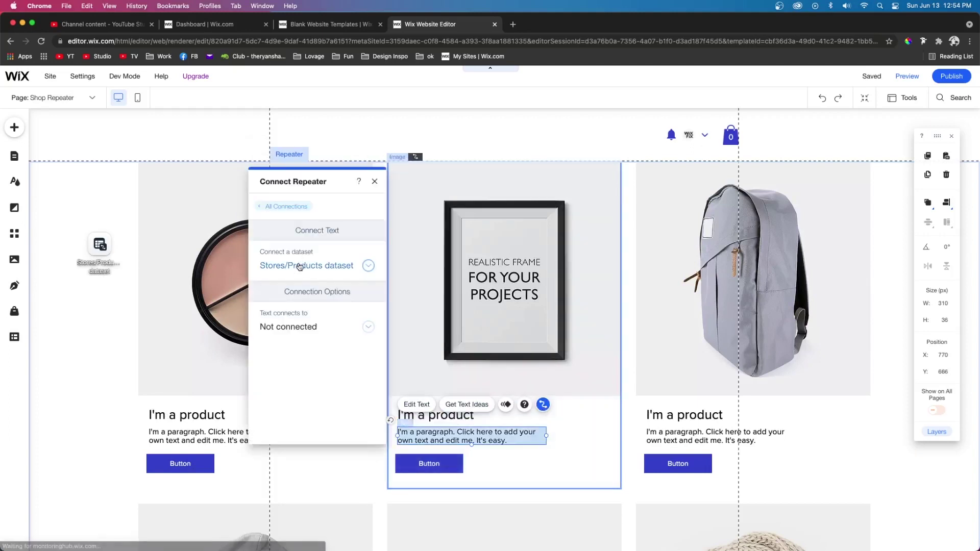
{"action": "left_click", "coordinate": [289, 335]}
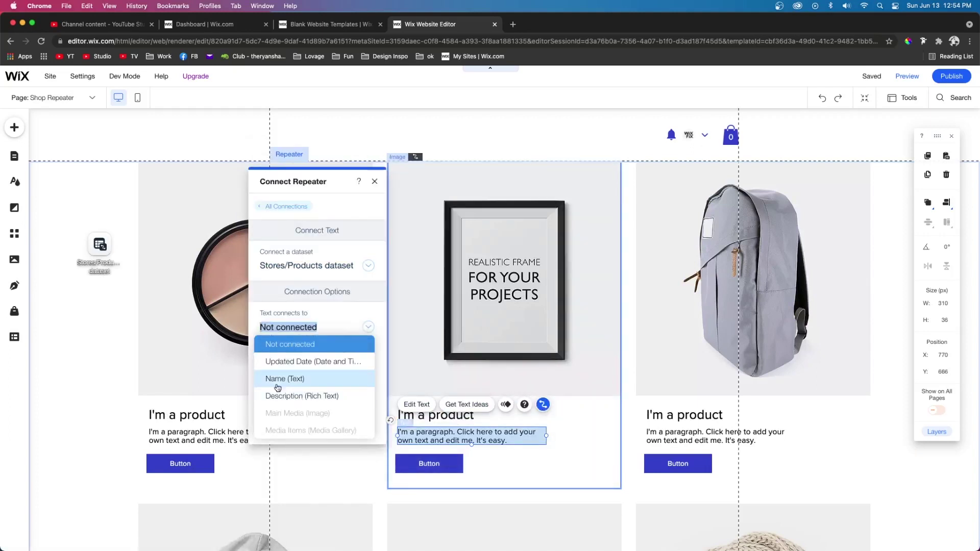
{"action": "scroll", "coordinate": [275, 384], "scroll_direction": "down", "scroll_amount": 2}
{"action": "left_click", "coordinate": [285, 418]}
Open the click-action options for the middle item's button
{"action": "left_click", "coordinate": [428, 455]}
{"action": "left_click", "coordinate": [549, 422]}
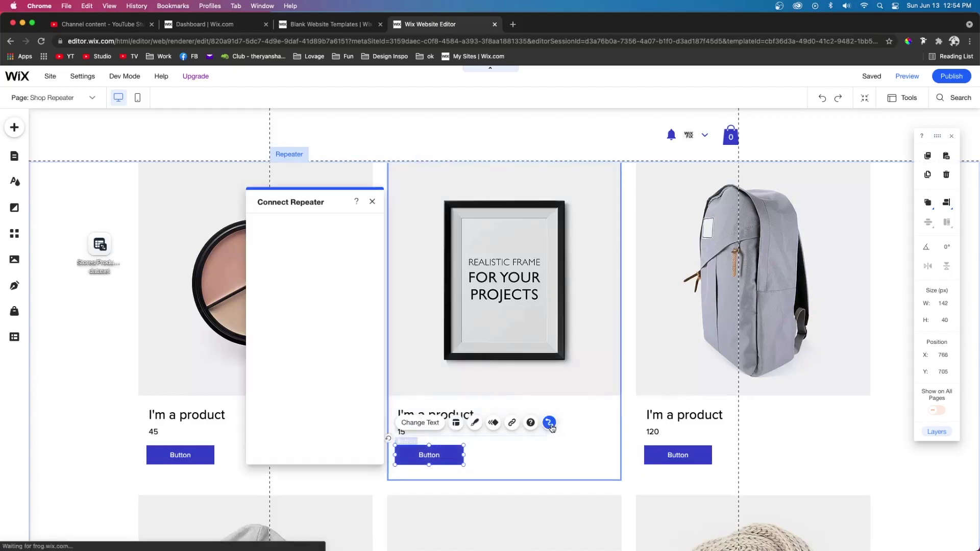
{"action": "left_click", "coordinate": [285, 346]}
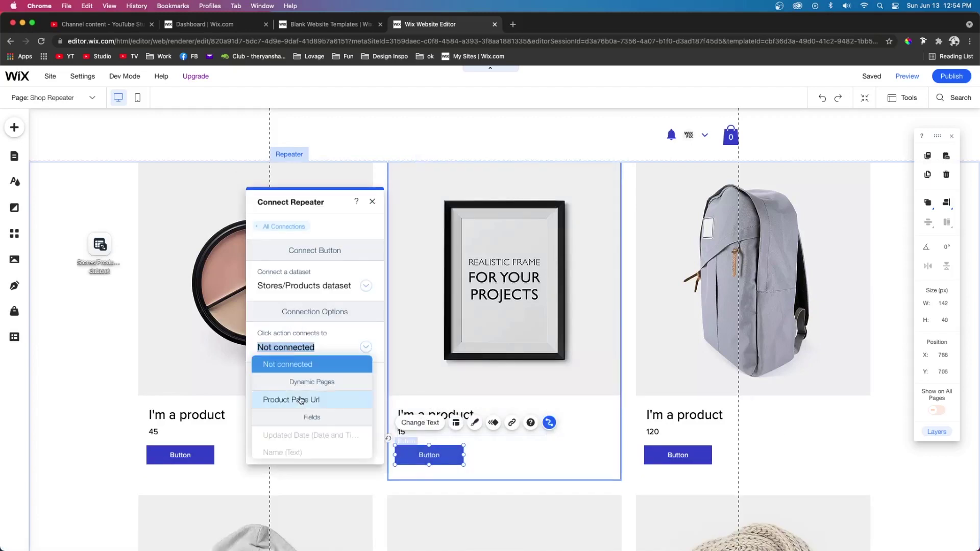
Nudge the middle item's price text right and down
{"action": "left_click", "coordinate": [722, 431]}
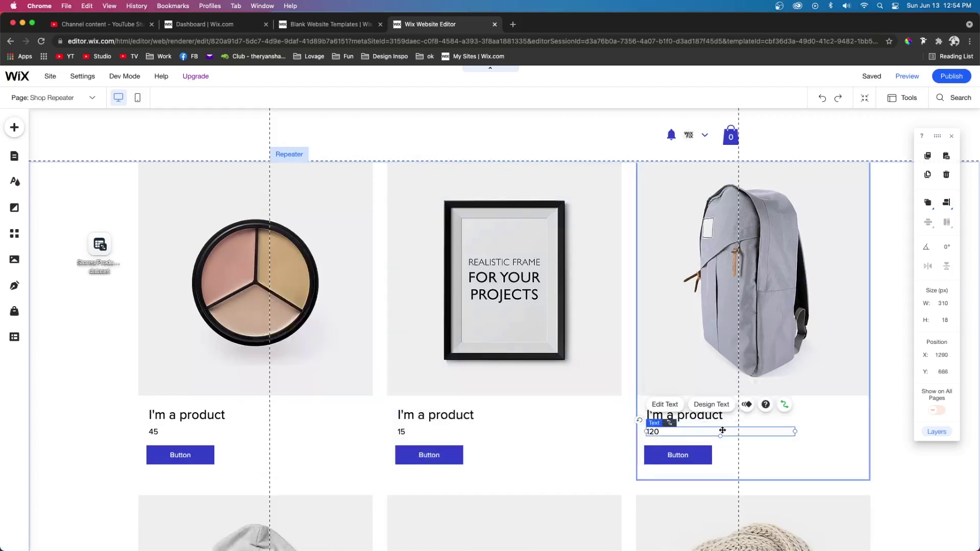
{"action": "left_click", "coordinate": [413, 433]}
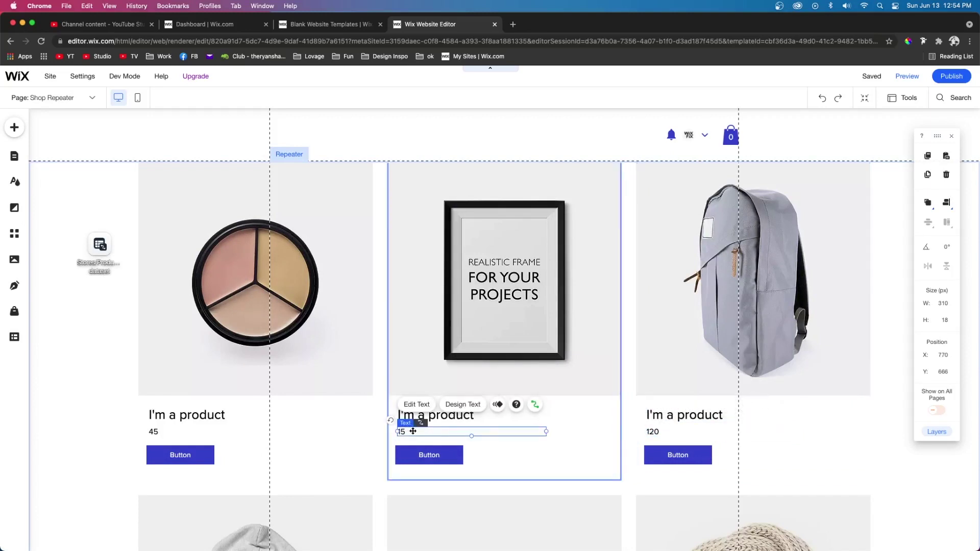
{"action": "key", "text": "shift+Right"}
{"action": "key", "text": "shift+Right"}
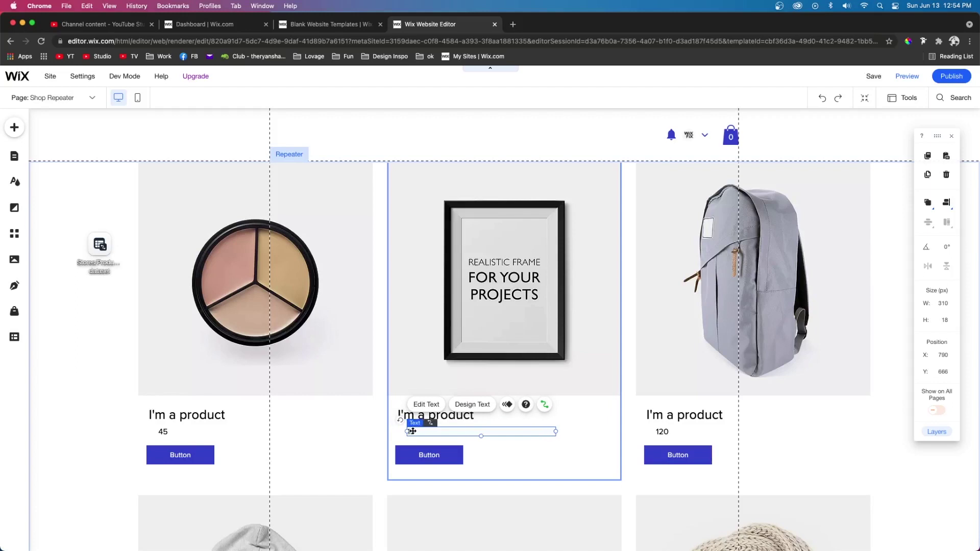
{"action": "key", "text": "shift+Right"}
{"action": "key", "text": "shift+Right"}
{"action": "key", "text": "shift+Down"}
{"action": "key", "text": "shift+Down"}
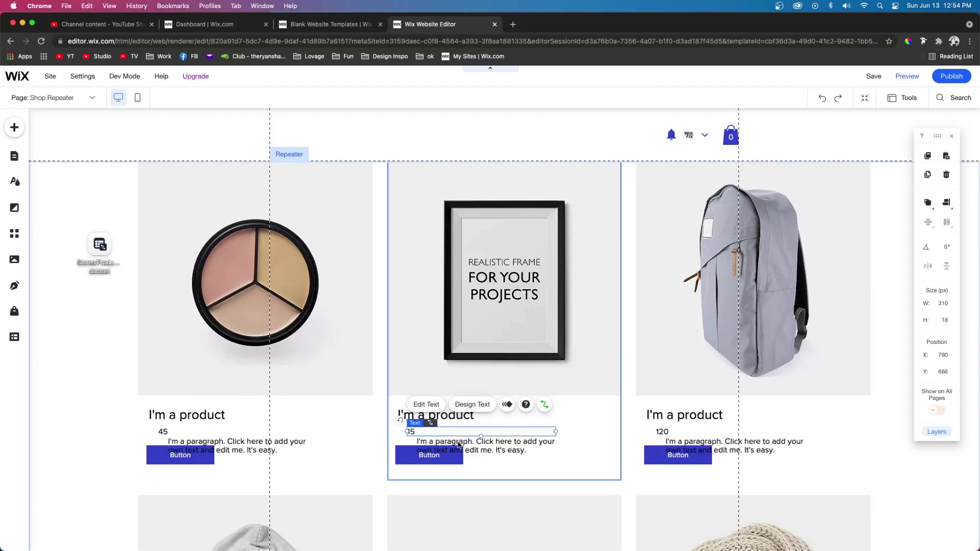
Restore the price text's dataset connection and move it back under the product name
{"action": "left_click", "coordinate": [554, 414]}
{"action": "left_click", "coordinate": [626, 262]}
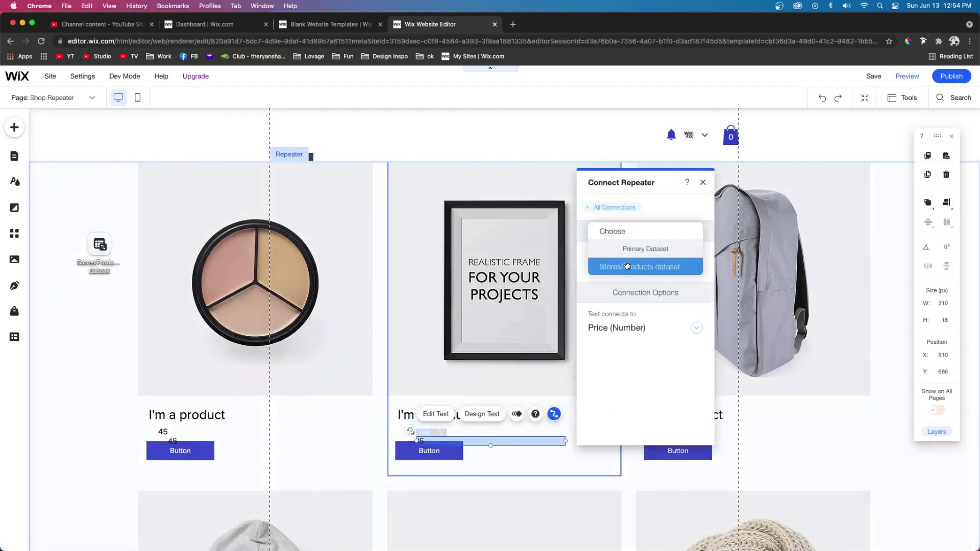
{"action": "left_click", "coordinate": [614, 230]}
{"action": "left_click", "coordinate": [426, 440]}
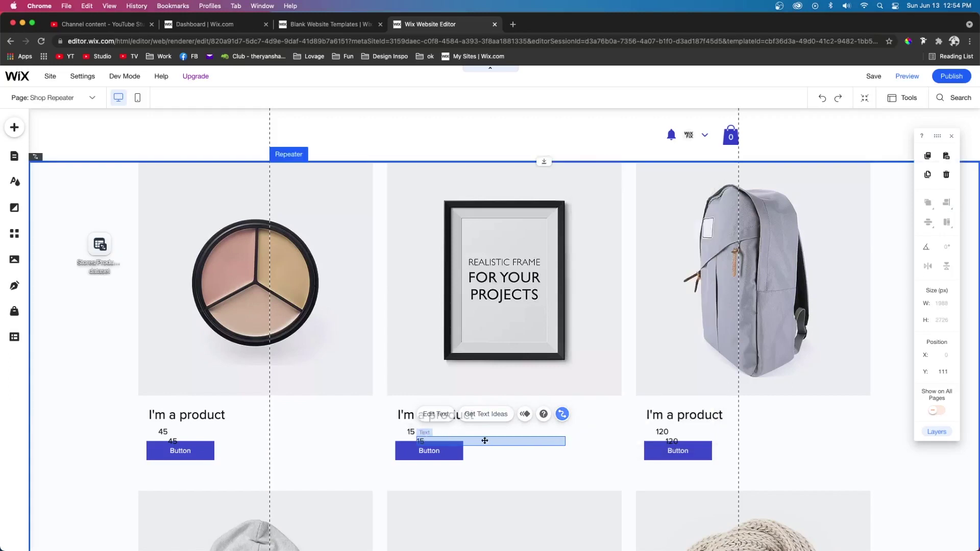
{"action": "left_click", "coordinate": [485, 440]}
{"action": "double_click", "coordinate": [491, 441]}
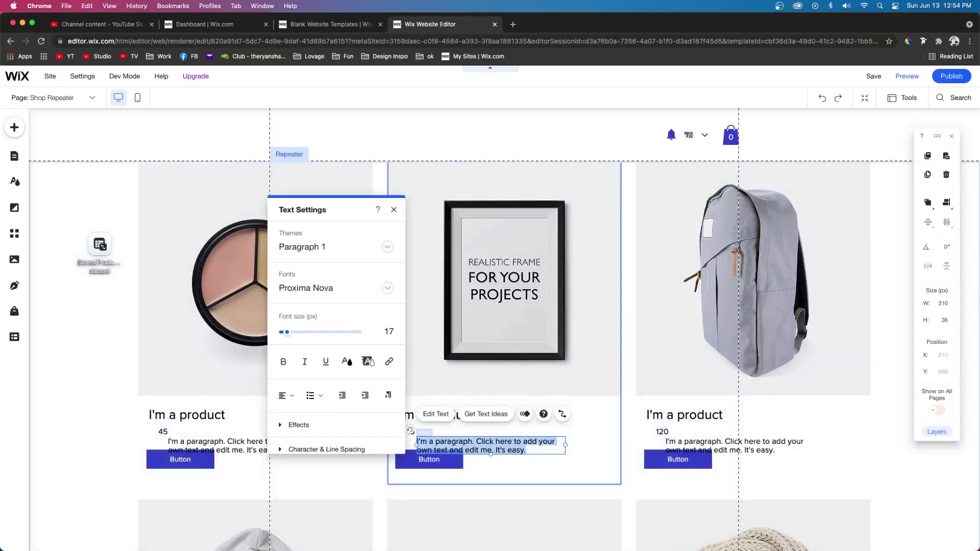
{"action": "key", "text": "ctrl+z"}
{"action": "left_click_drag", "start_coordinate": [418, 440], "coordinate": [401, 430]}
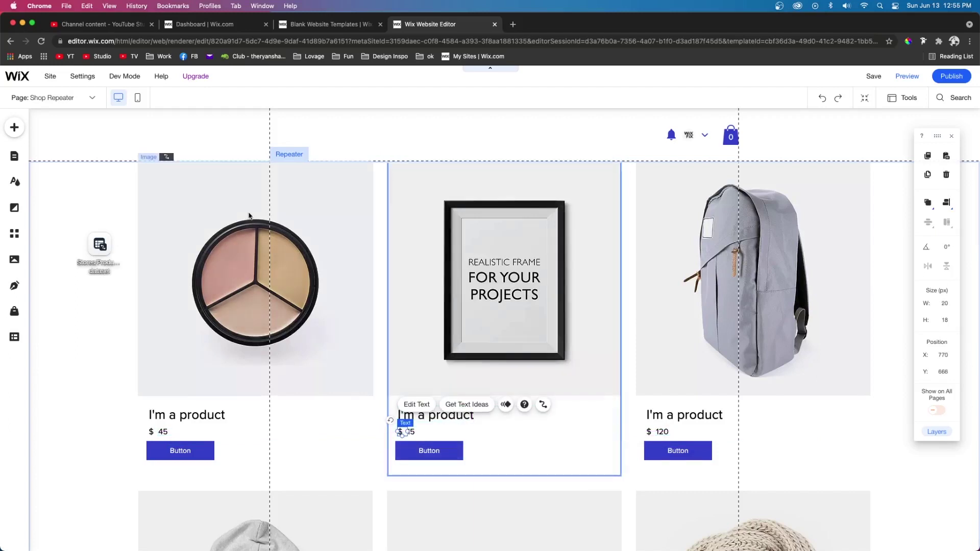